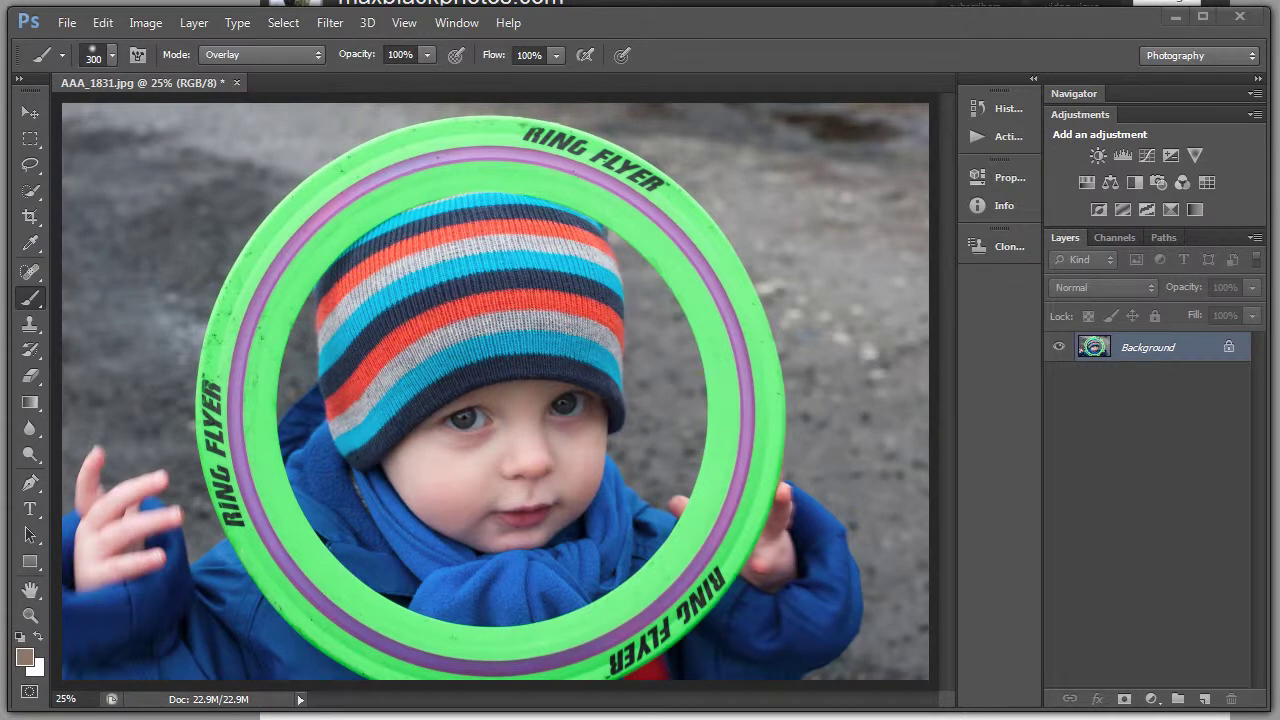
# - Open Select > Color Range and move the dialog slightly left
pyautogui.click(282, 22)
pyautogui.click(338, 197)
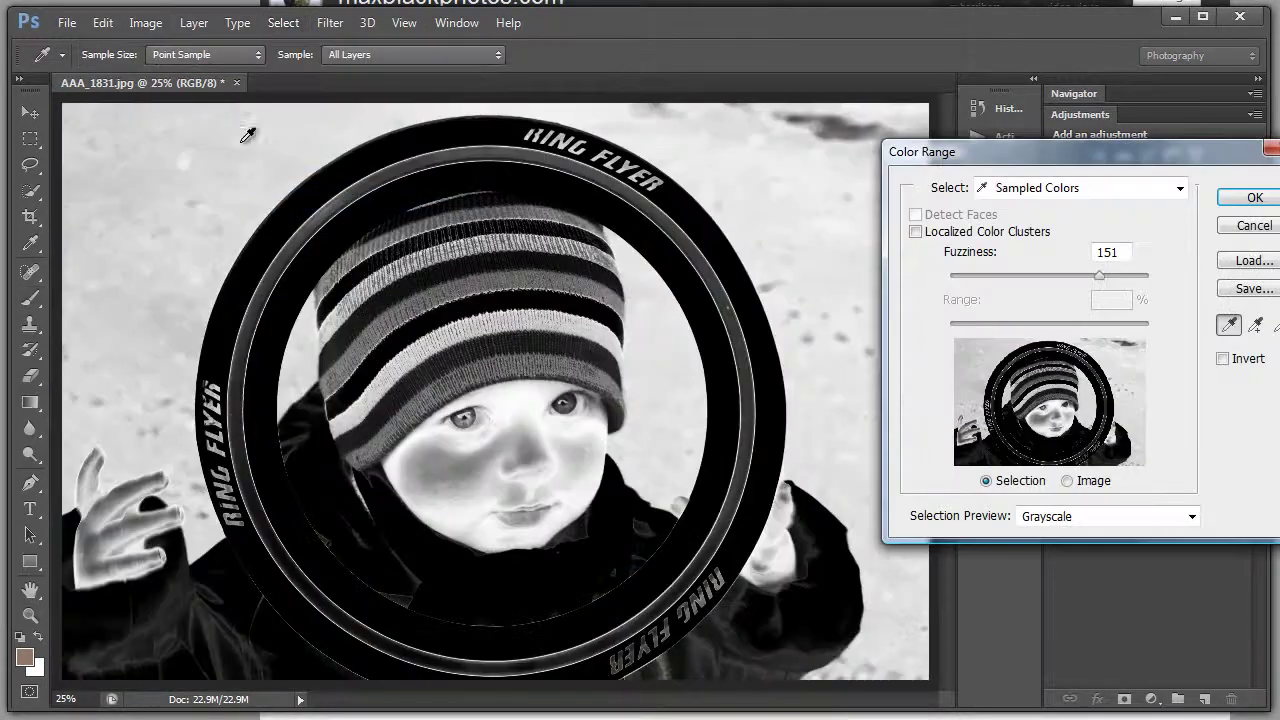
pyautogui.moveTo(1030, 143); pyautogui.dragTo(956, 151)
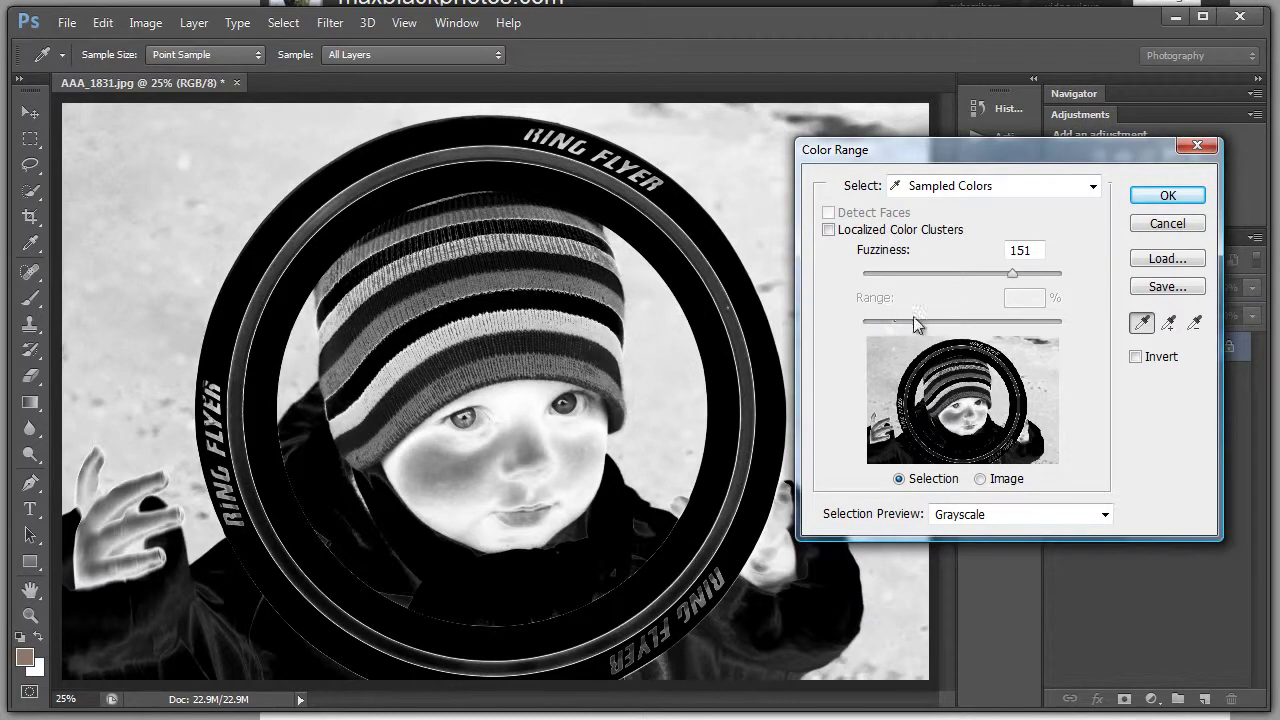
# - Keep Sampled Colors and try None and Black Matte previews before returning to Grayscale
pyautogui.click(1092, 189)
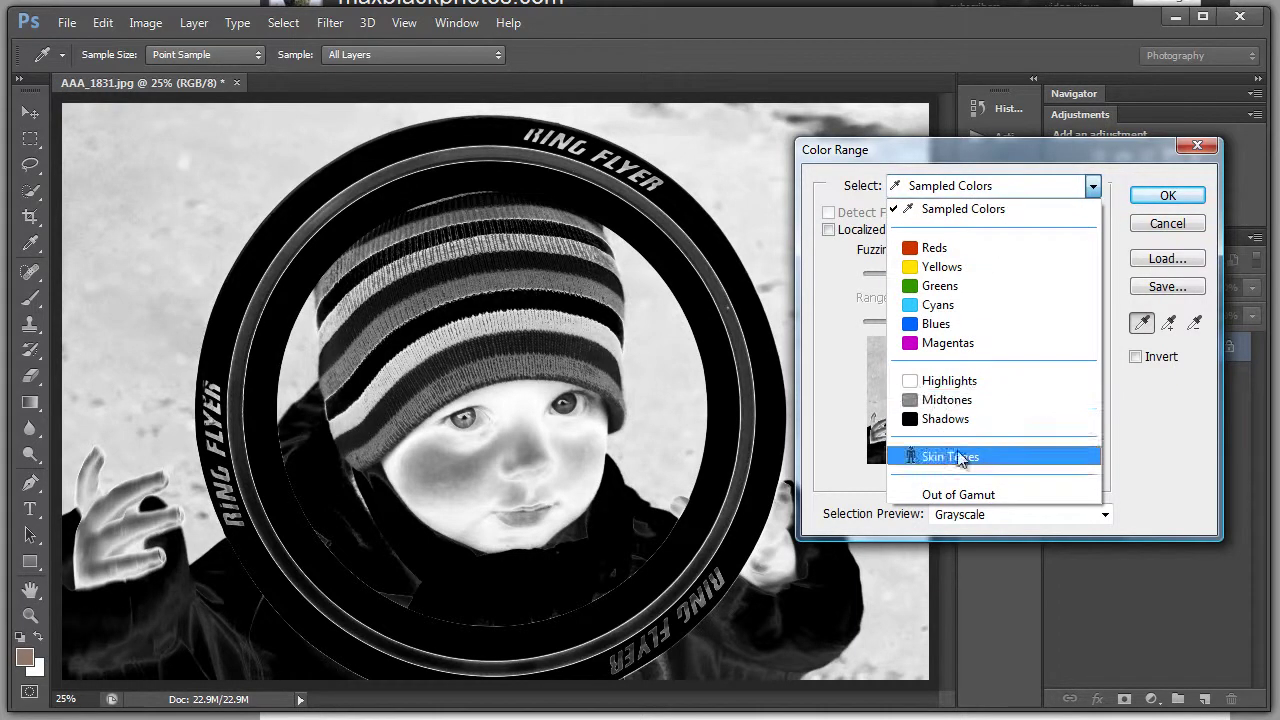
pyautogui.click(1152, 462)
pyautogui.click(1104, 514)
pyautogui.click(1078, 540)
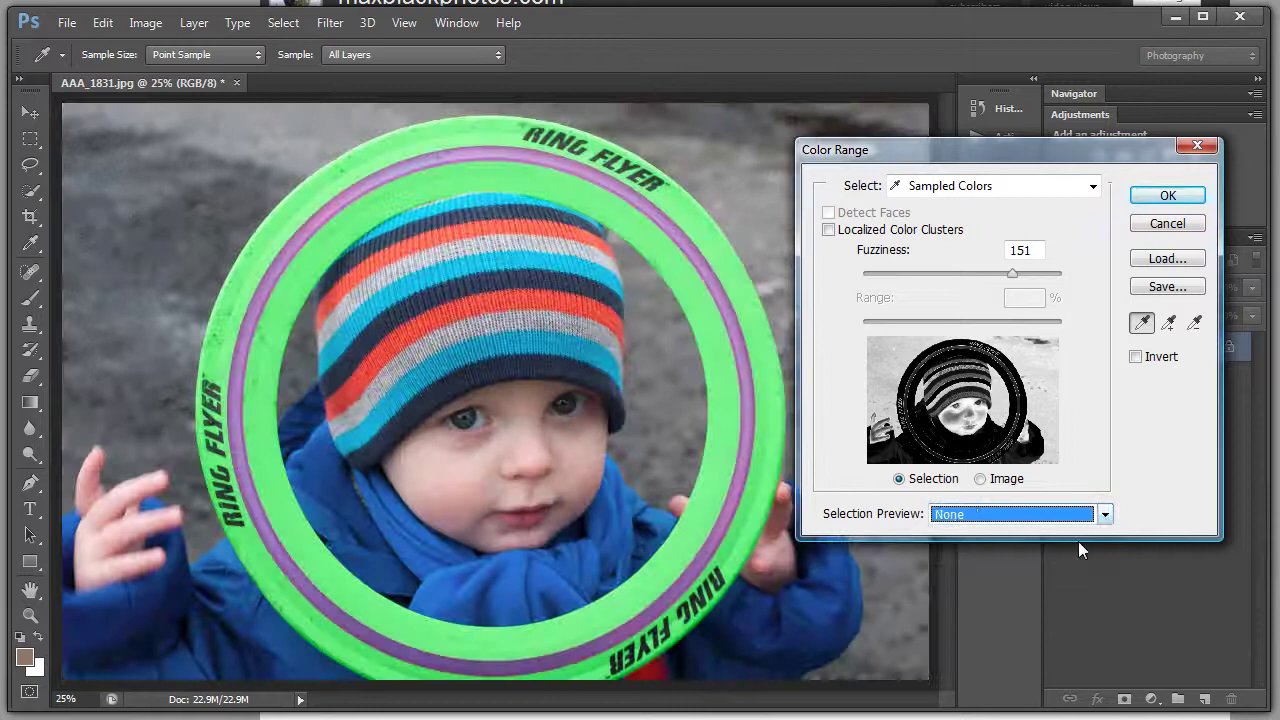
pyautogui.click(1093, 528)
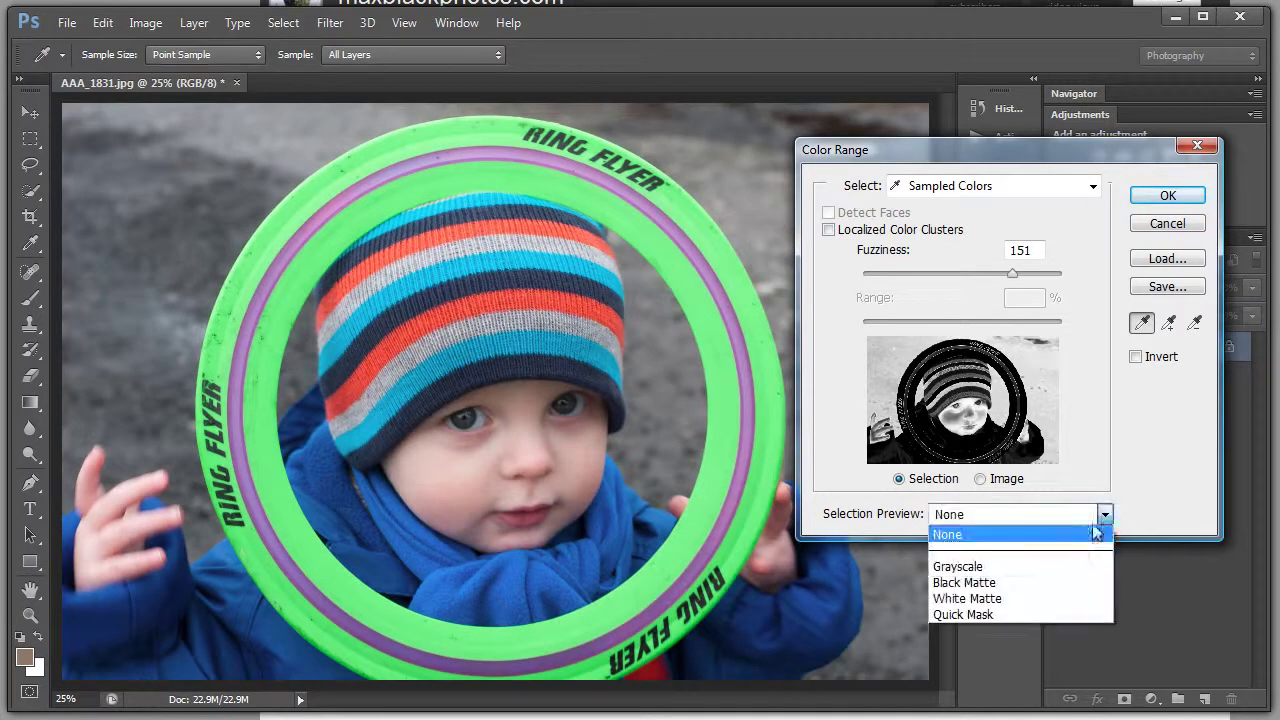
pyautogui.click(1068, 584)
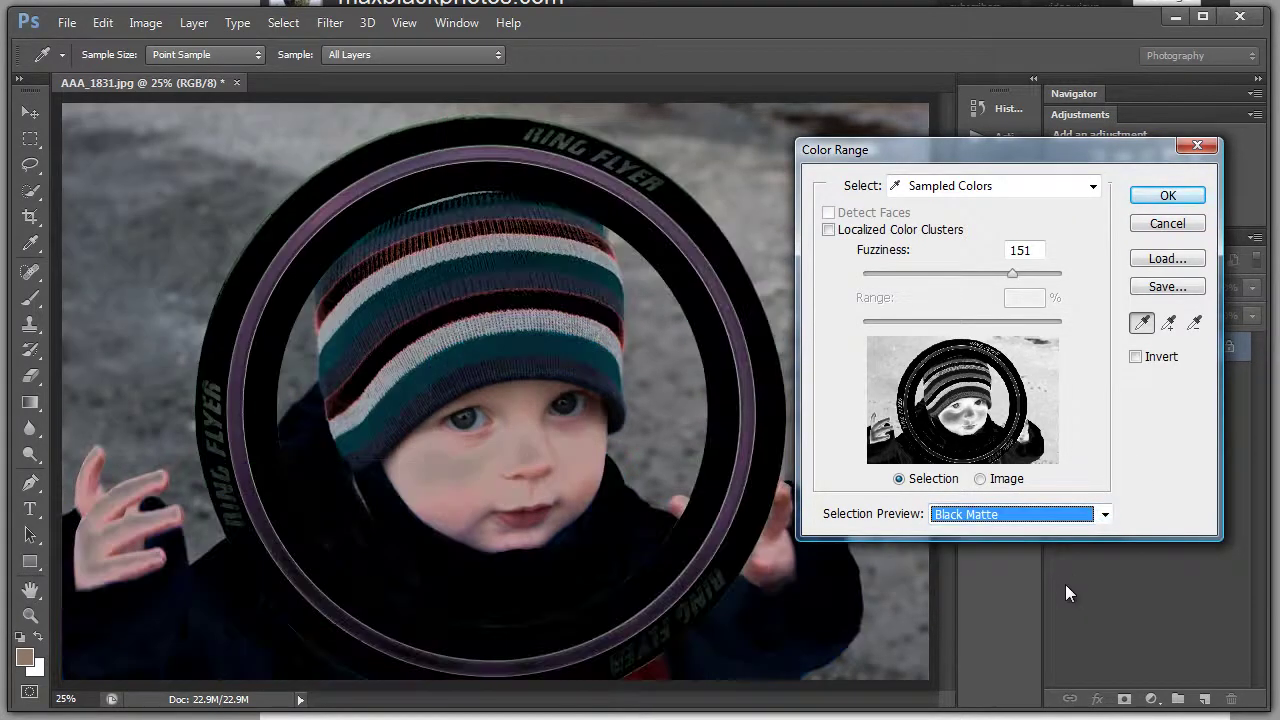
pyautogui.click(1104, 514)
pyautogui.click(970, 566)
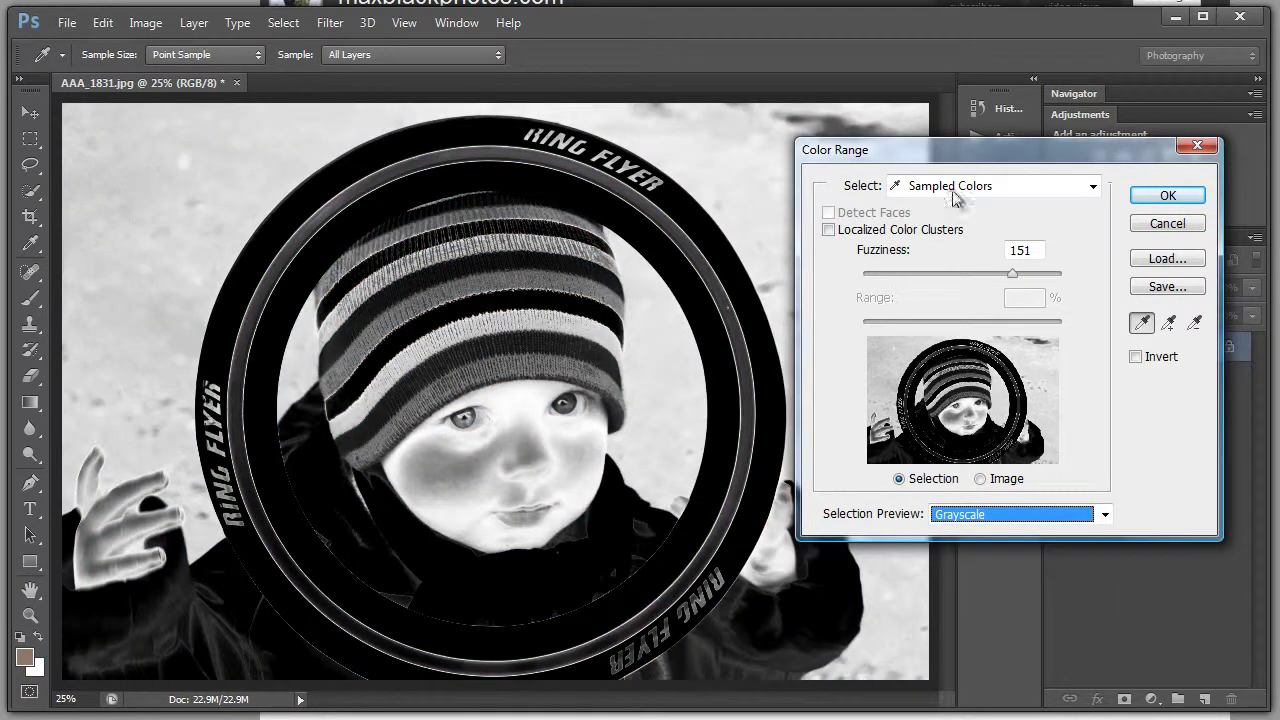
# - Select Skin Tones with Detect Faces on, settling Fuzziness at 26
pyautogui.click(1094, 188)
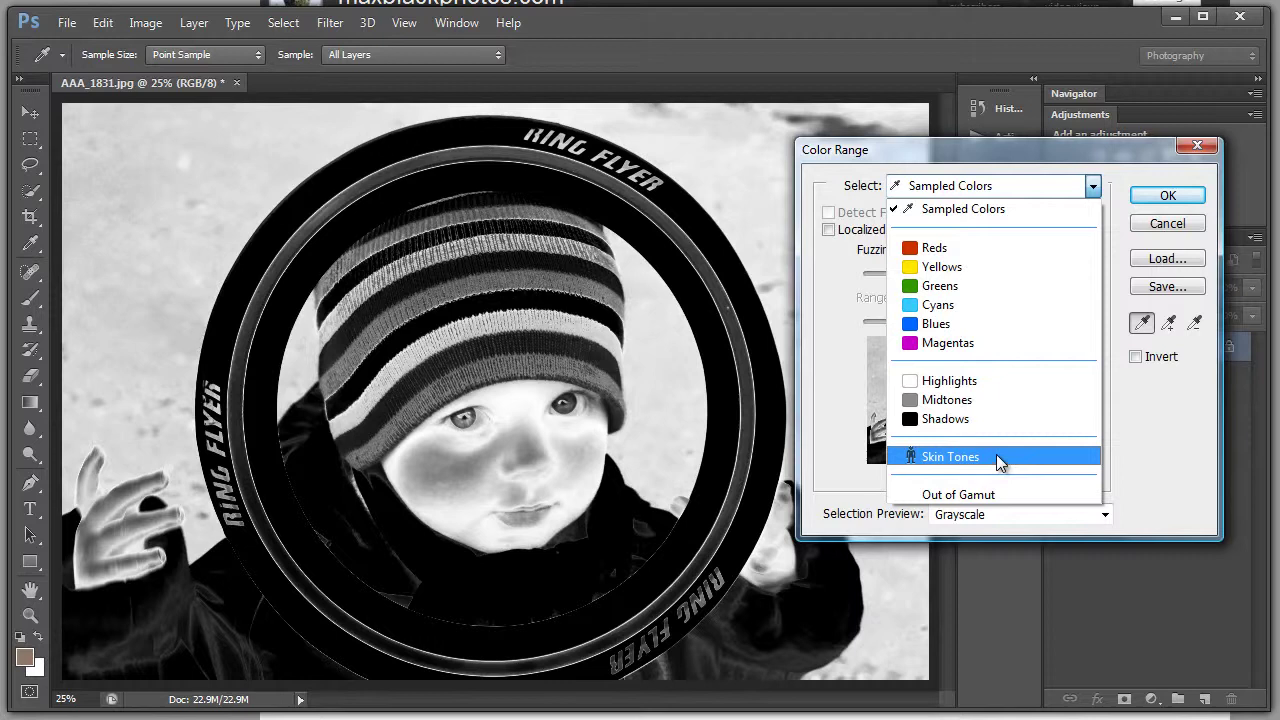
pyautogui.click(962, 460)
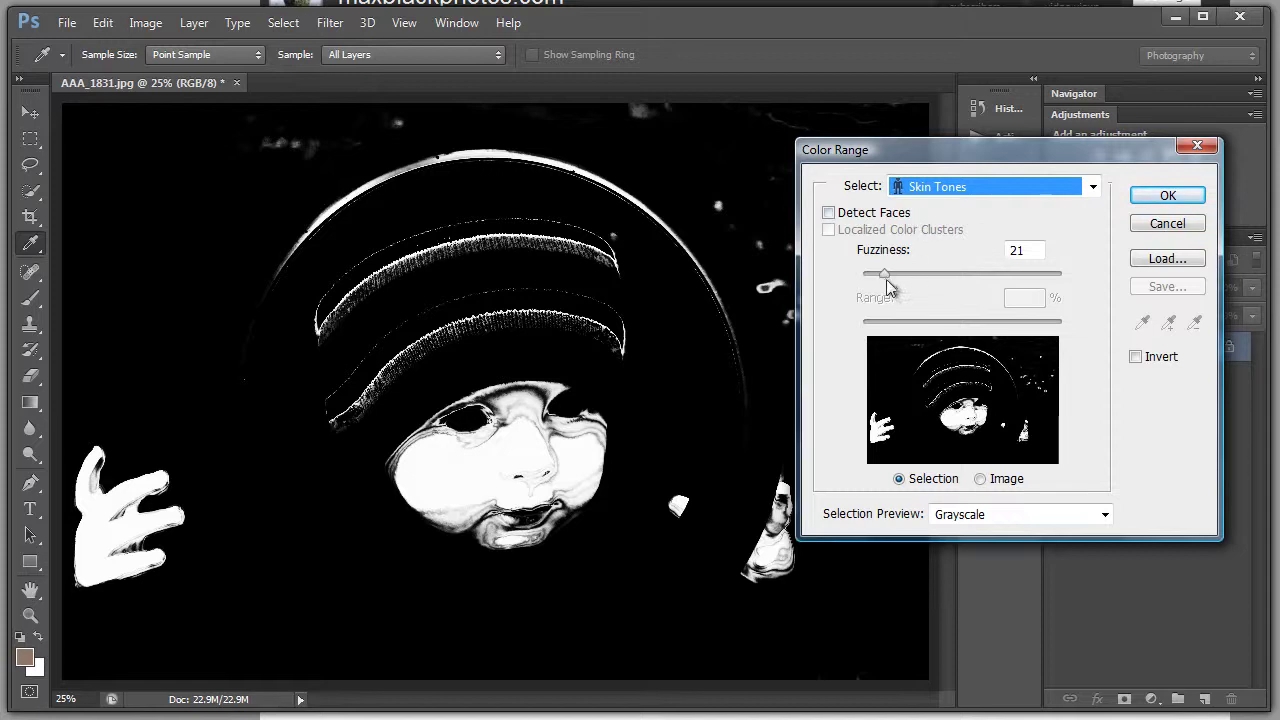
pyautogui.moveTo(884, 274); pyautogui.dragTo(959, 271)
pyautogui.click(830, 214)
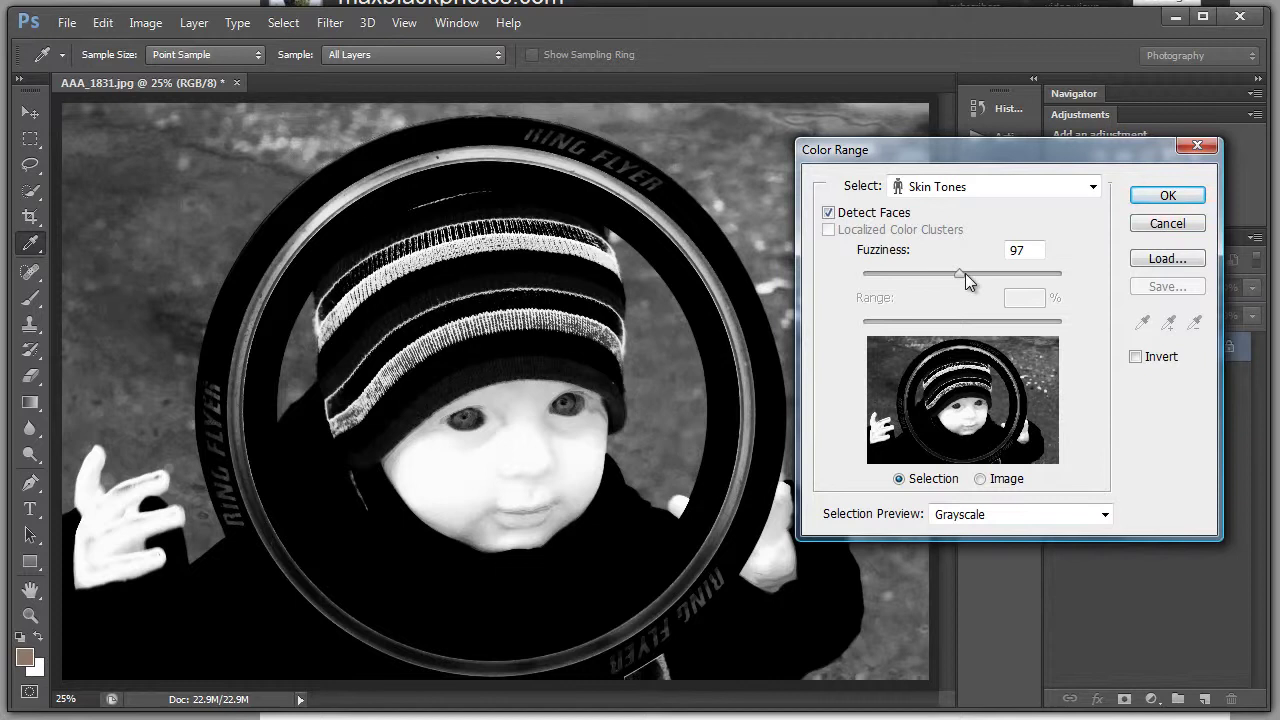
pyautogui.moveTo(965, 274); pyautogui.dragTo(889, 274)
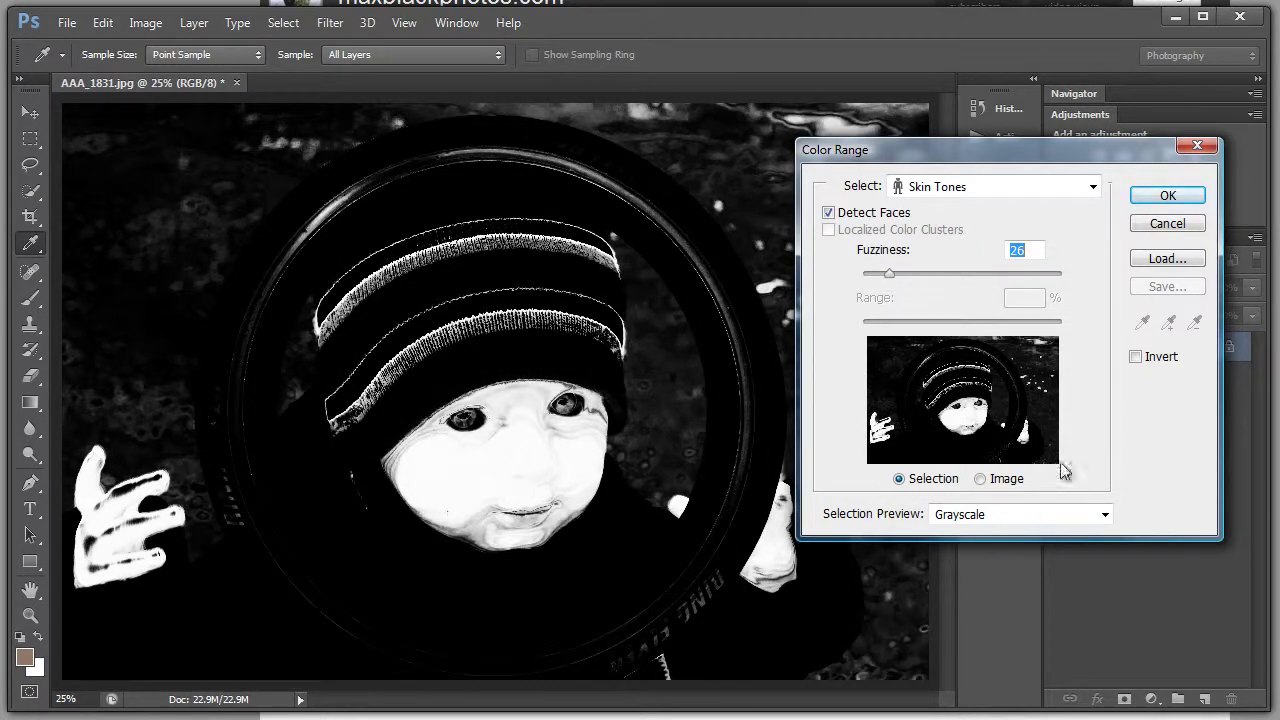
# - Preview the skin selection on Black Matte, then set the preview to None
pyautogui.click(1104, 514)
pyautogui.click(1033, 580)
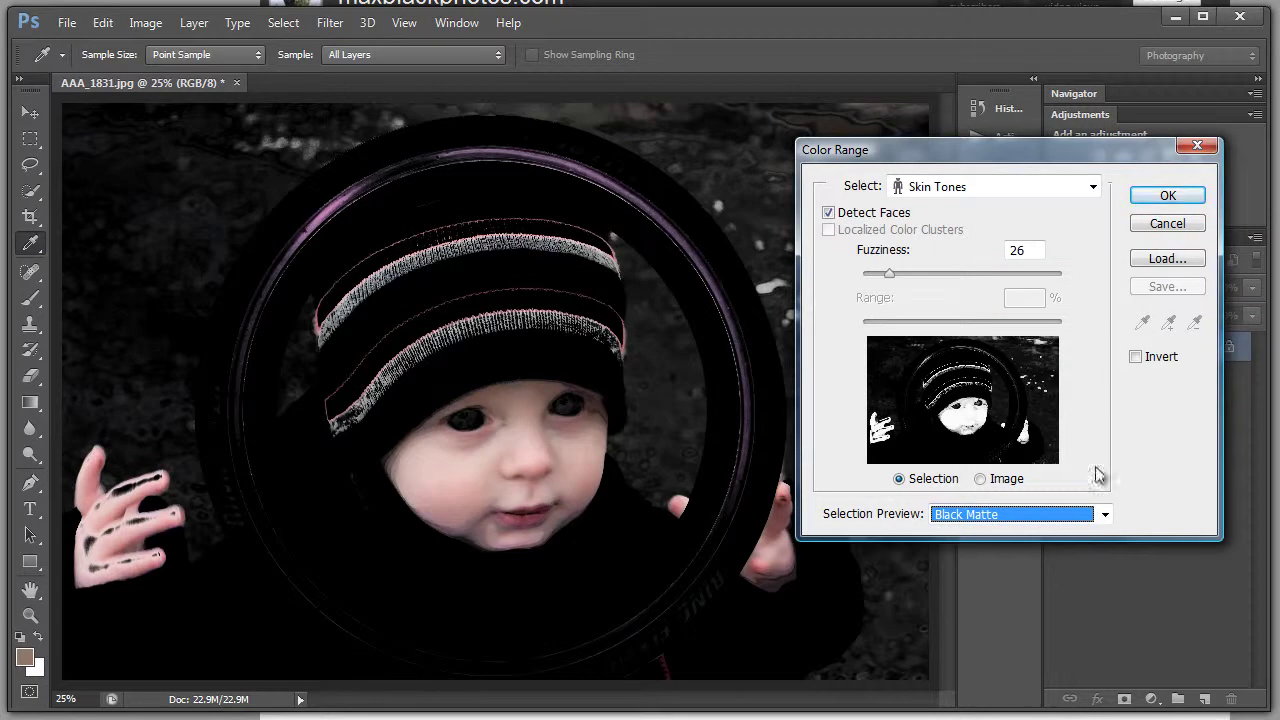
pyautogui.click(1104, 514)
pyautogui.click(1029, 530)
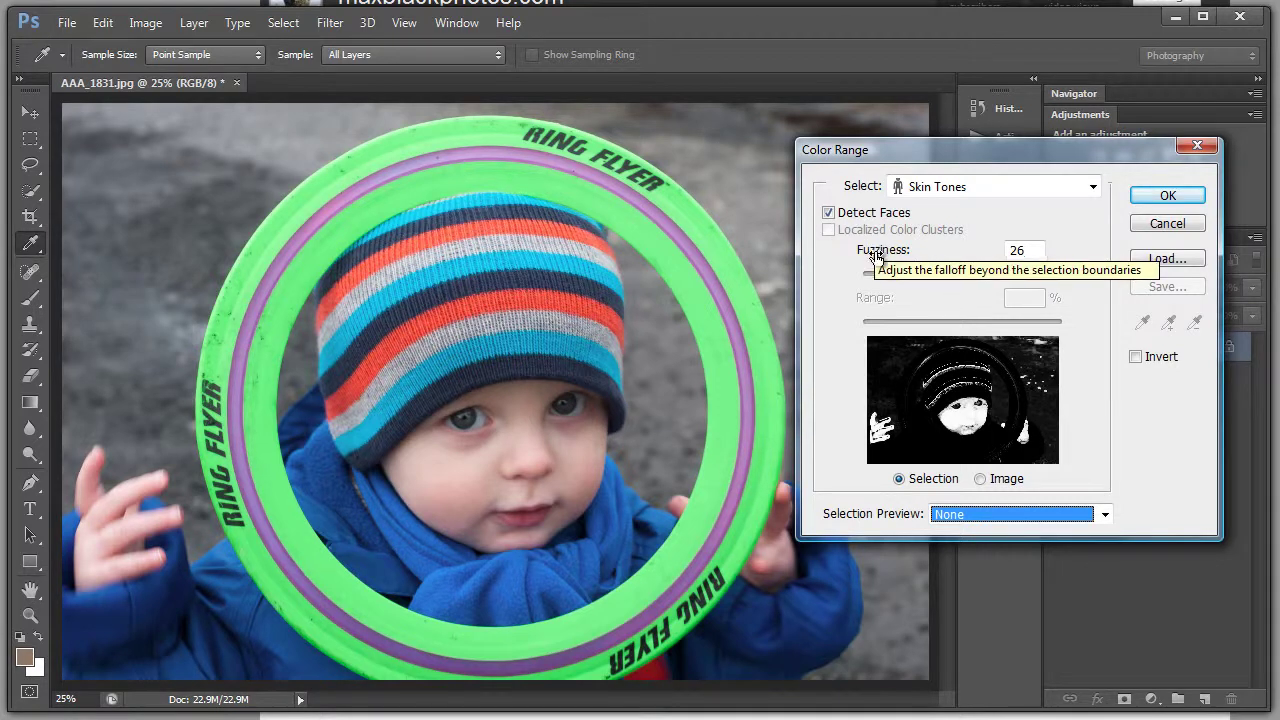
# - Accept the skin-tone selection and use it as a layer mask on a Background copy
pyautogui.click(1168, 196)
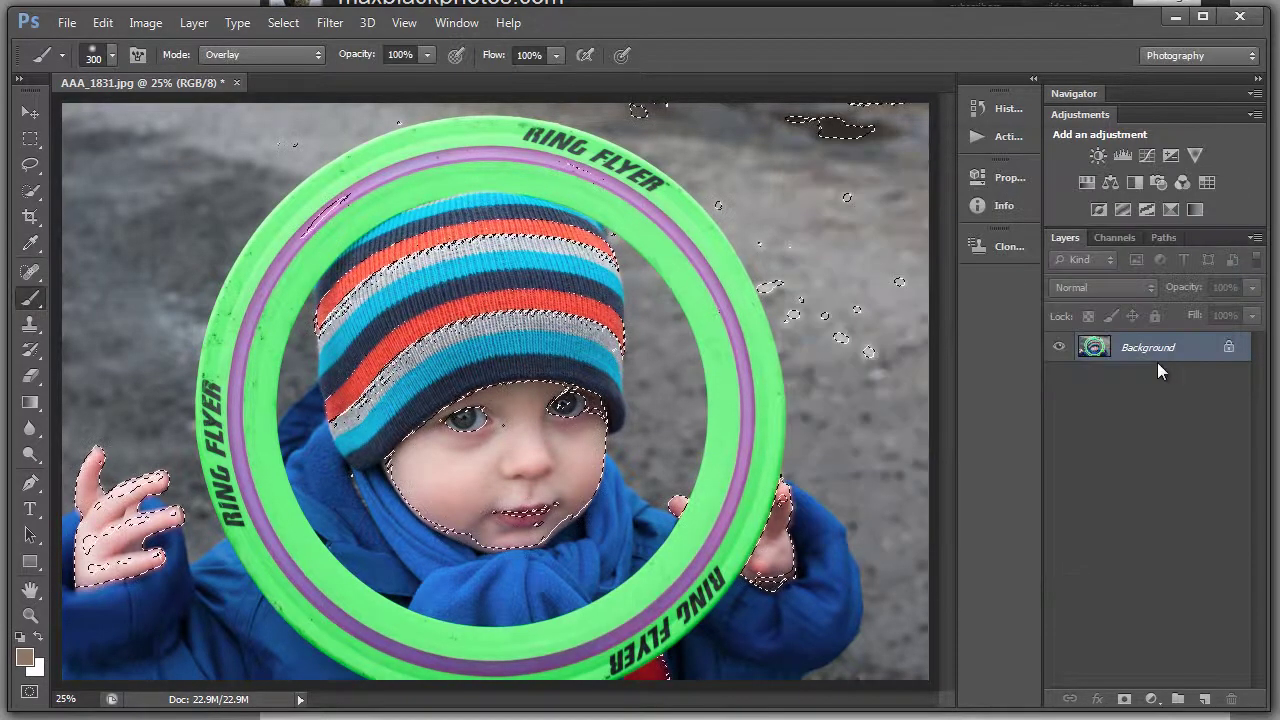
pyautogui.moveTo(1157, 364); pyautogui.dragTo(1204, 699)
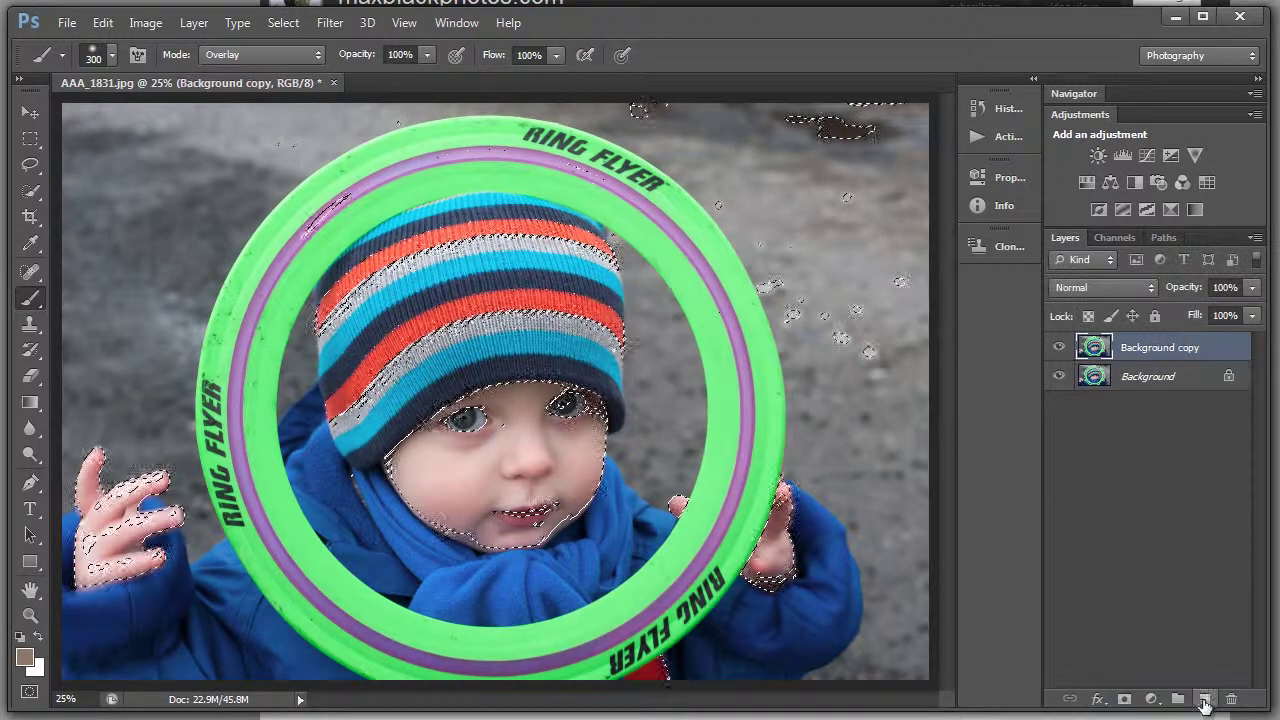
pyautogui.click(1124, 699)
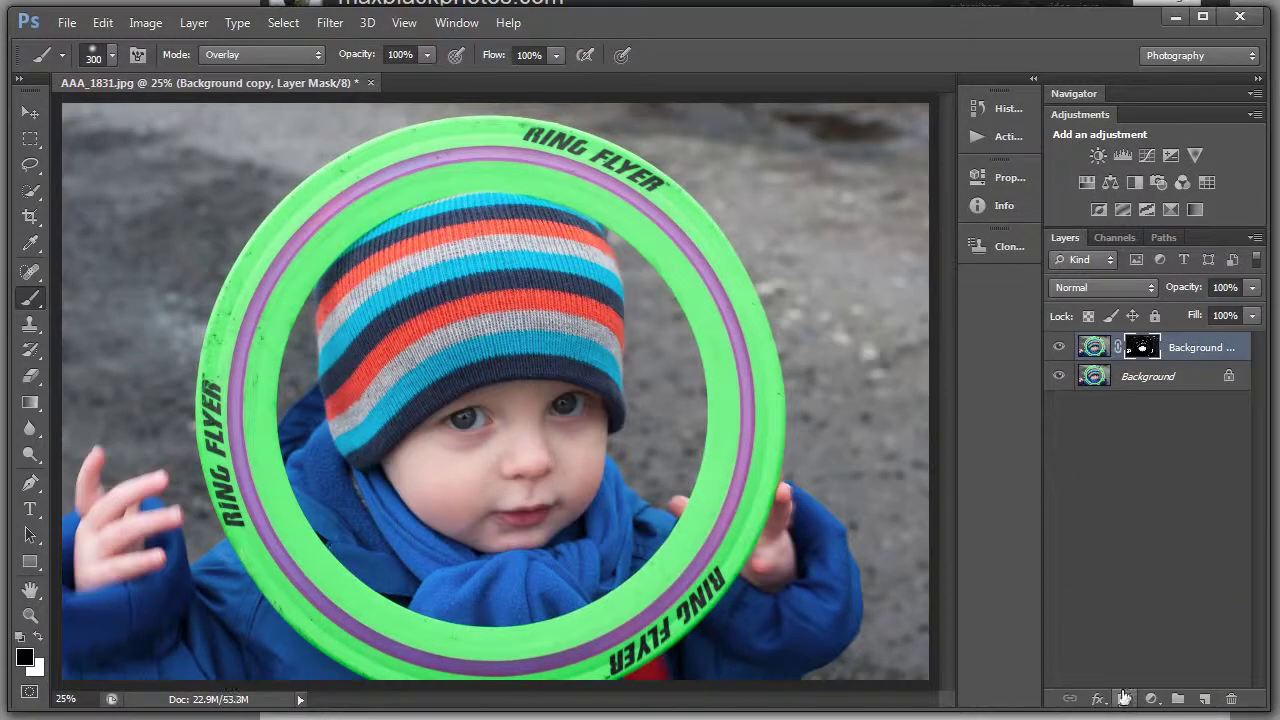
# - Rename the masked copy layer to 'Face detection'
pyautogui.doubleClick(1197, 347)
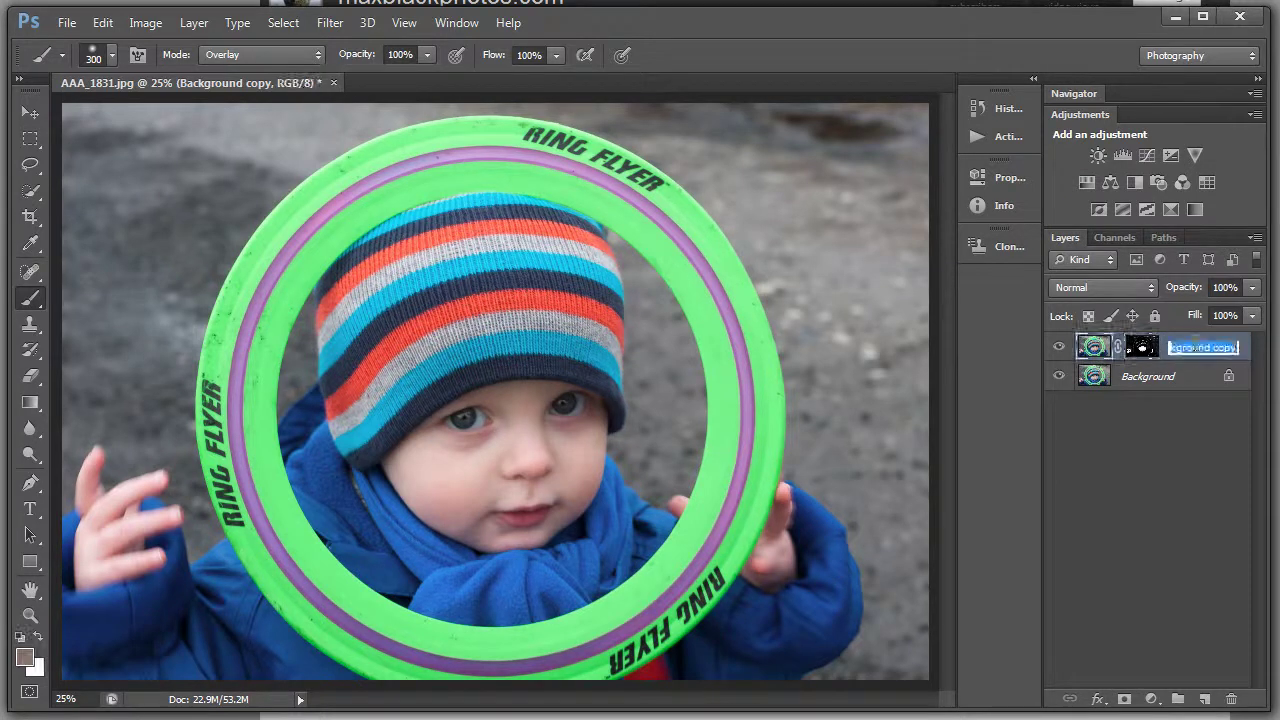
pyautogui.write('Face detection')
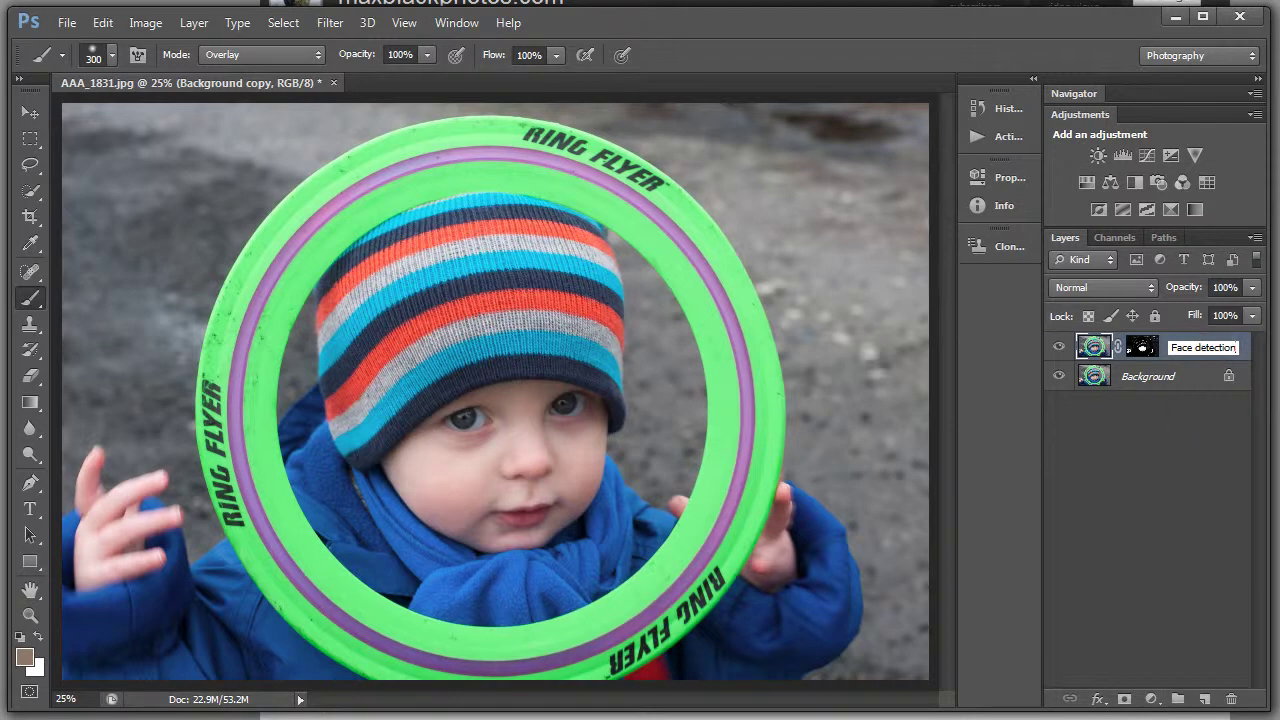
pyautogui.press('Return')
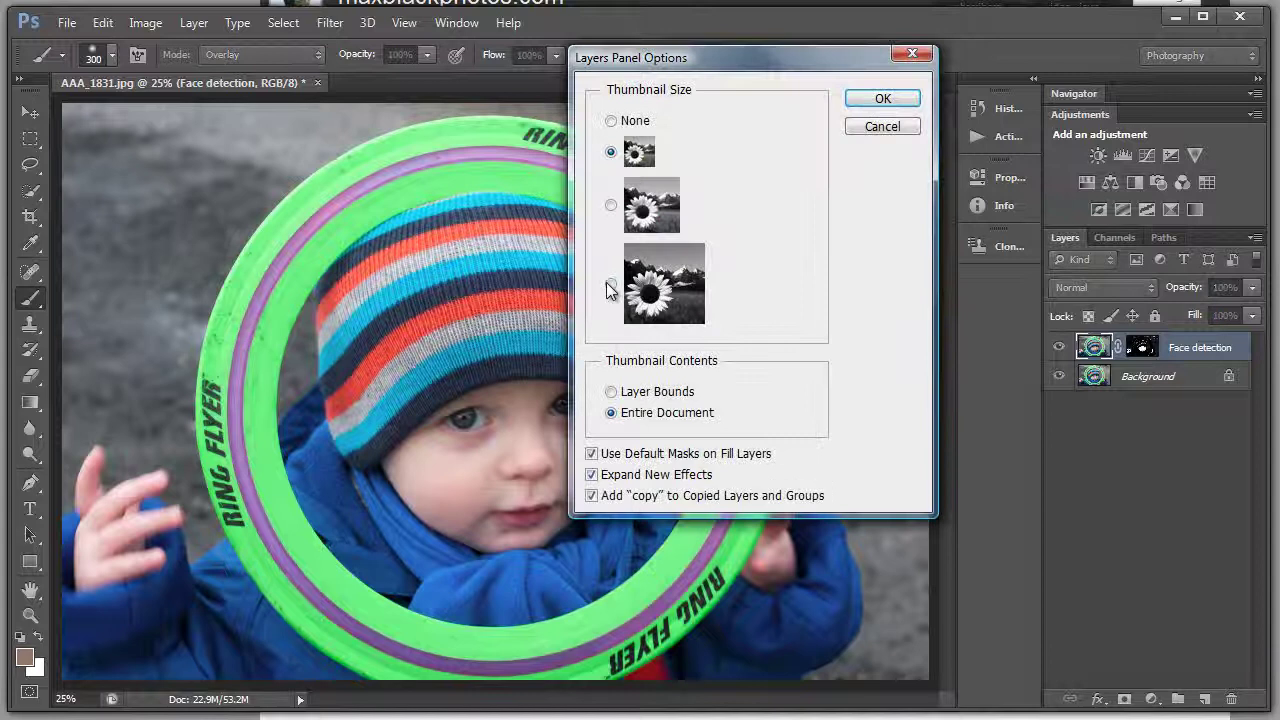
# - Set the largest layer thumbnail size and widen the panel dock
pyautogui.click(611, 289)
pyautogui.click(874, 100)
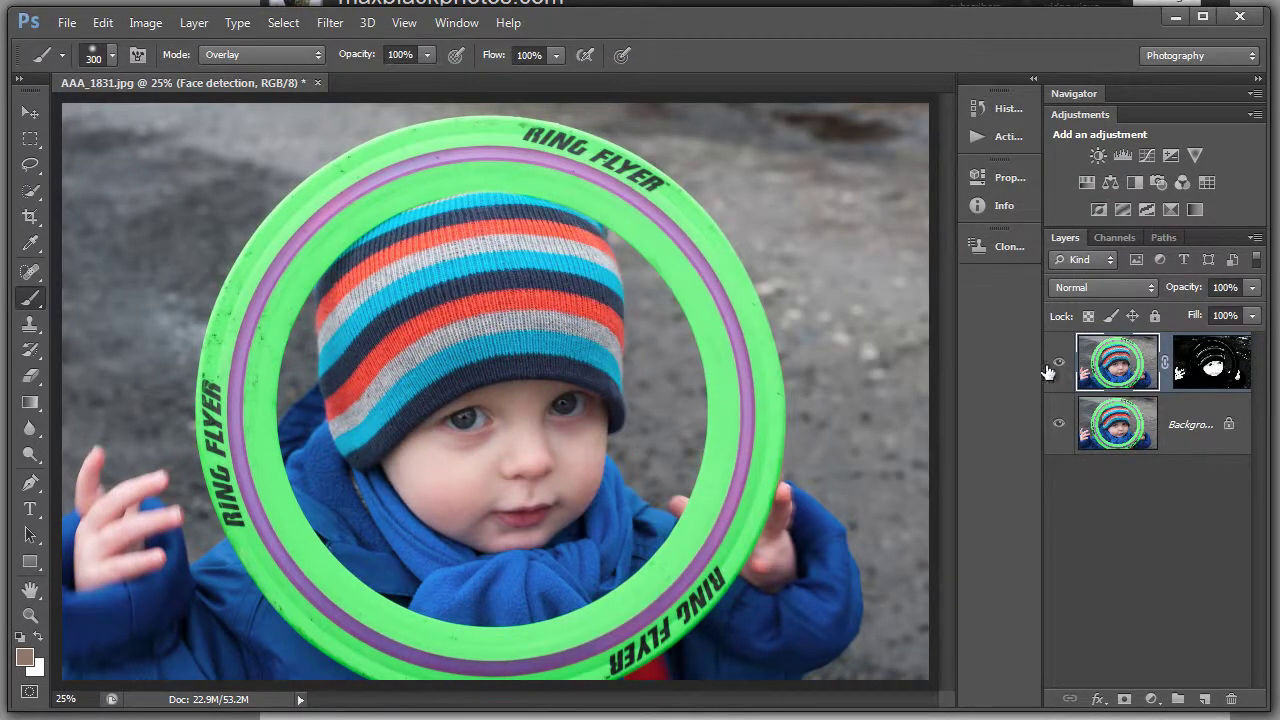
pyautogui.moveTo(1040, 370); pyautogui.dragTo(957, 368)
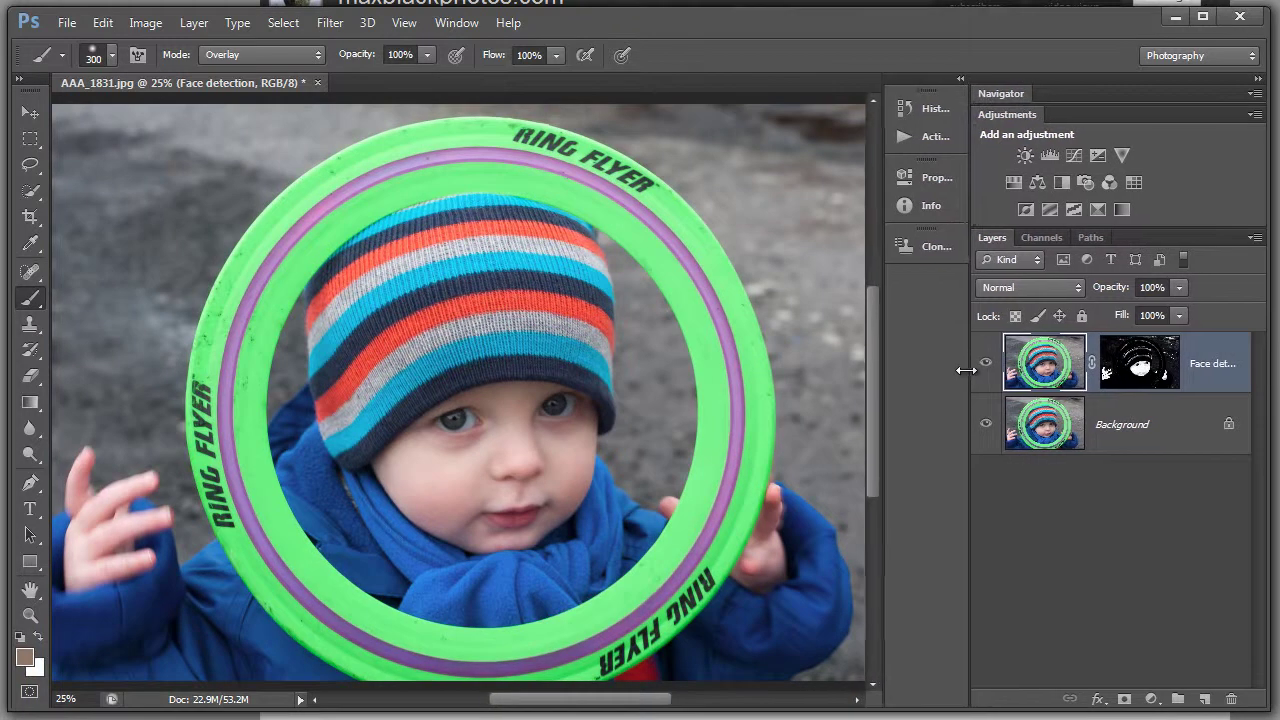
# - Hide Face detection, select the Background layer, and reopen Select > Color Range
pyautogui.click(986, 364)
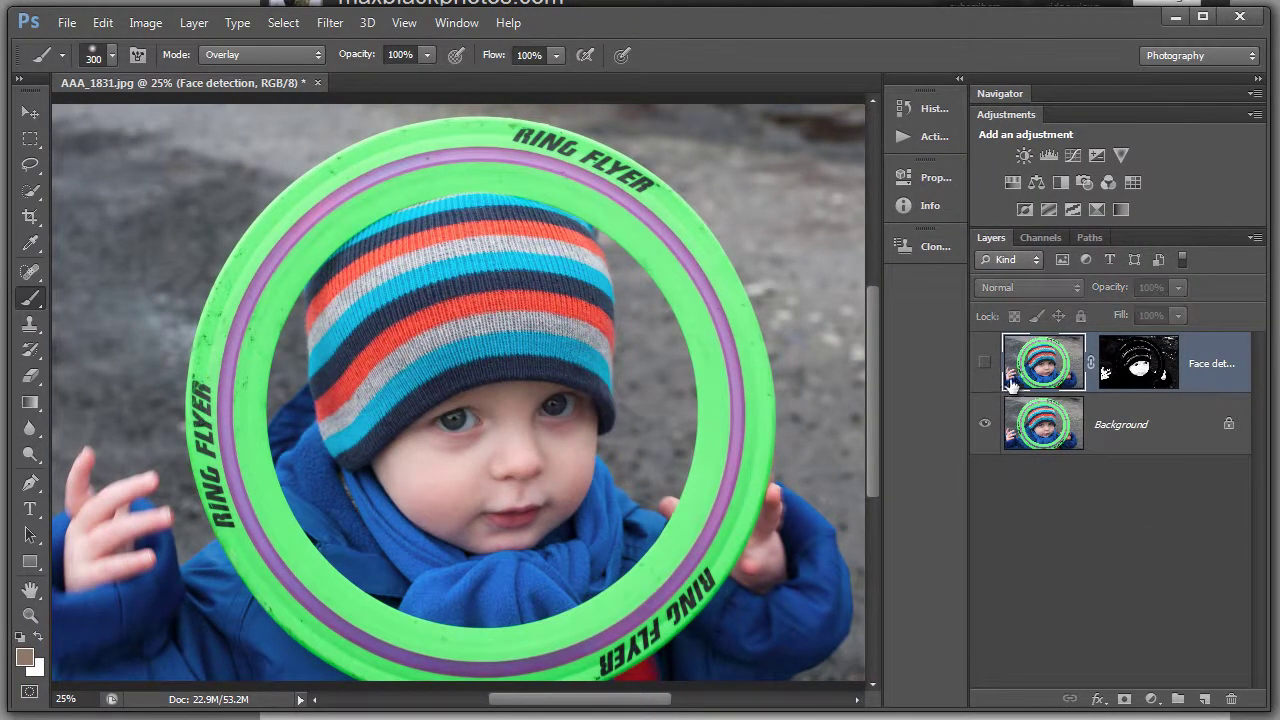
pyautogui.click(1055, 432)
pyautogui.click(283, 22)
pyautogui.click(323, 196)
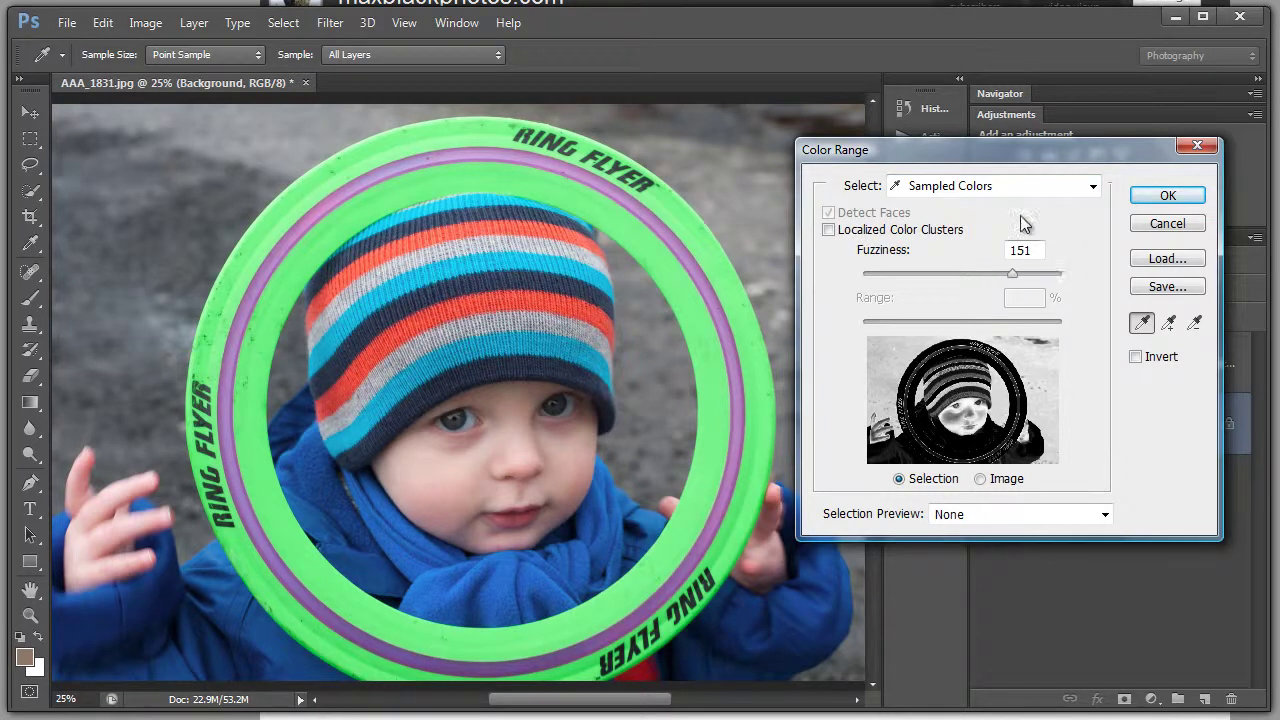
# - Try Reds, then Skin Tones with Detect Faces toggled on and off
pyautogui.click(1086, 193)
pyautogui.click(970, 245)
pyautogui.click(1081, 192)
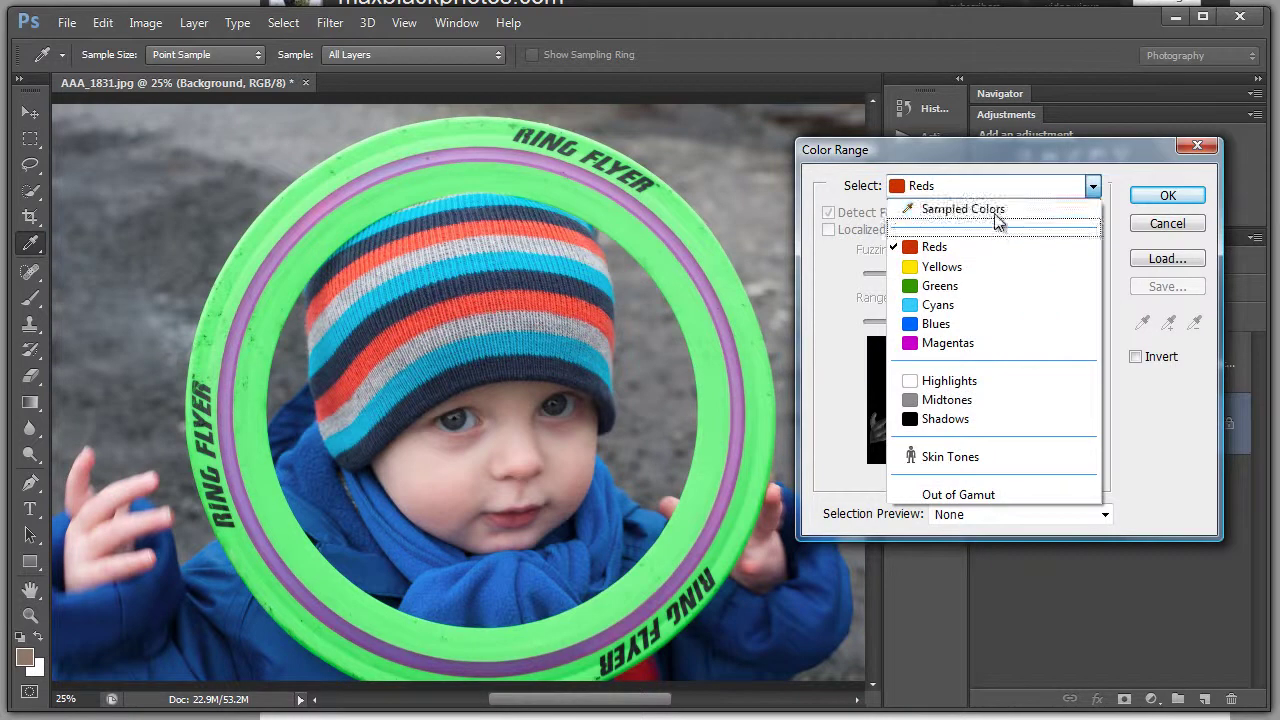
pyautogui.click(945, 456)
pyautogui.click(829, 213)
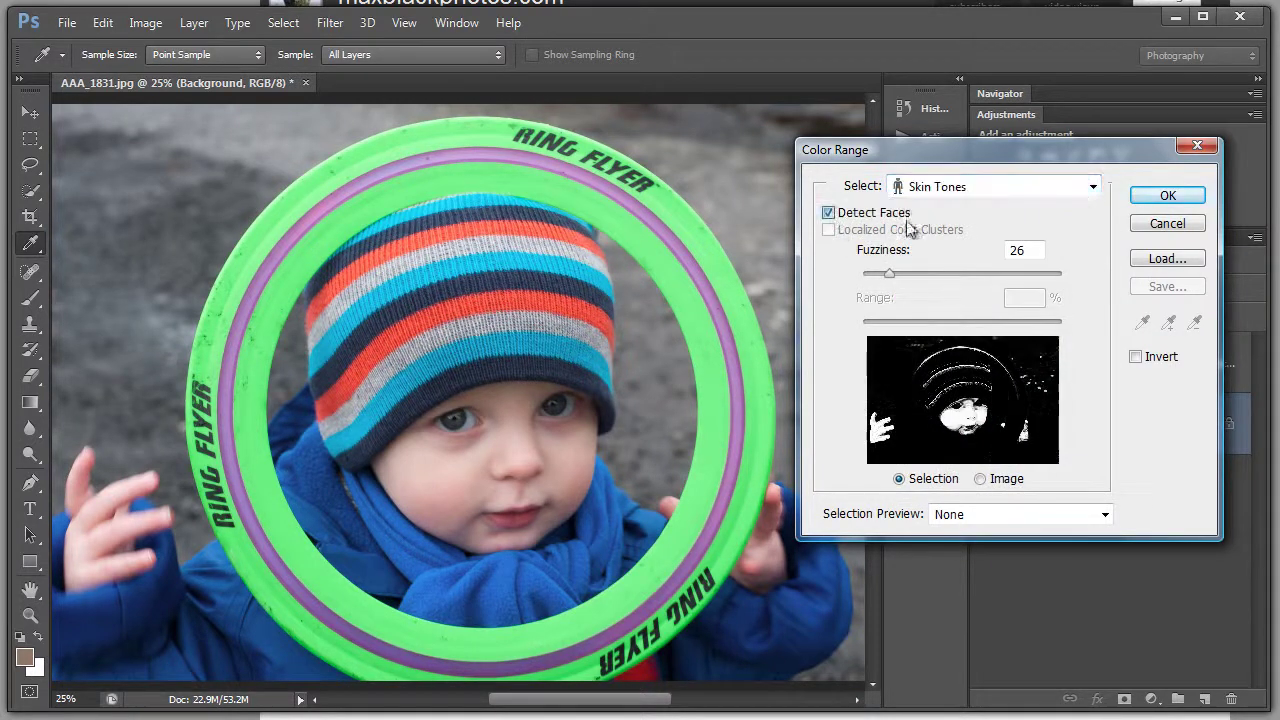
pyautogui.click(868, 212)
# - Switch to Sampled Colors, sample the child's face, set Fuzziness 97 with Grayscale preview
pyautogui.click(1091, 189)
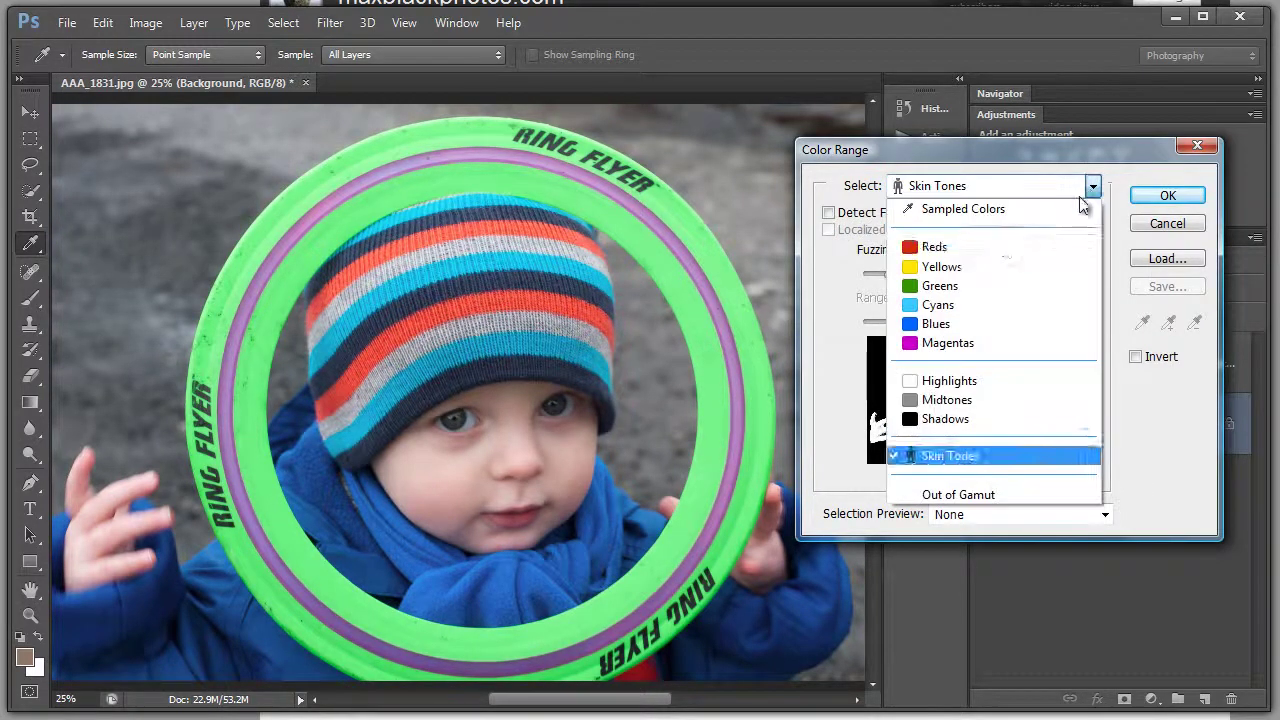
pyautogui.click(997, 209)
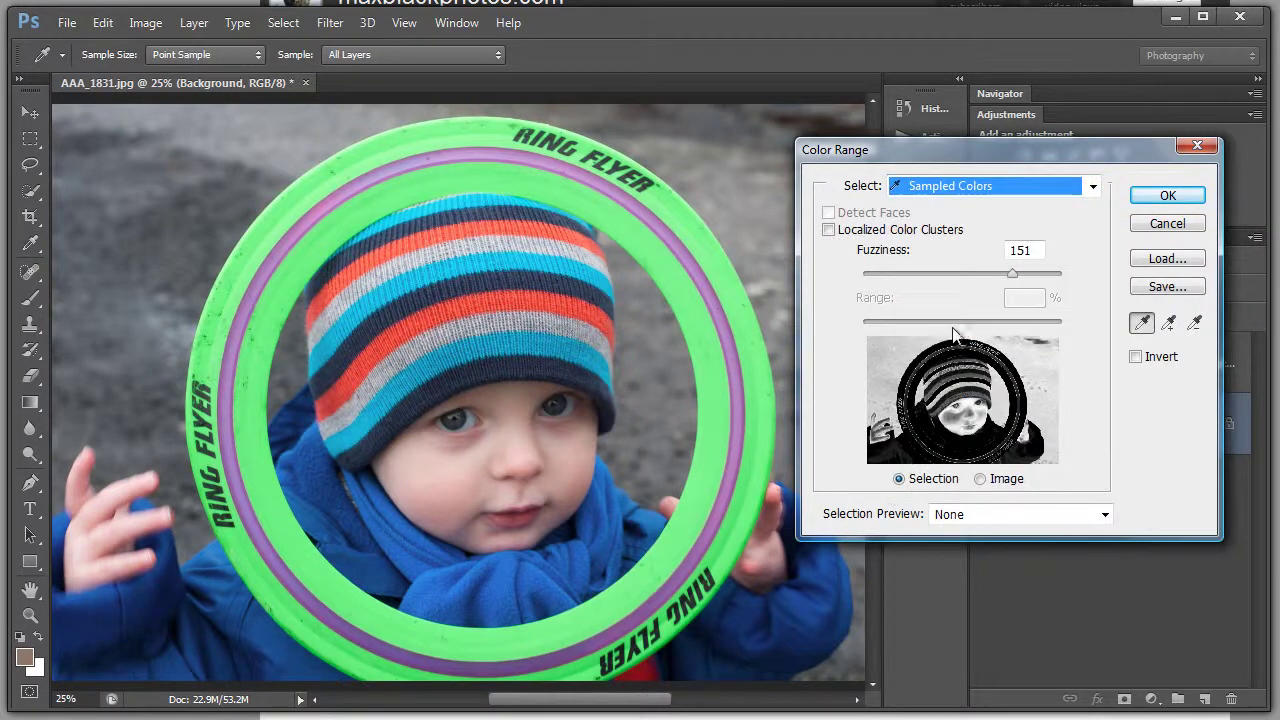
pyautogui.moveTo(1023, 274); pyautogui.dragTo(1037, 276)
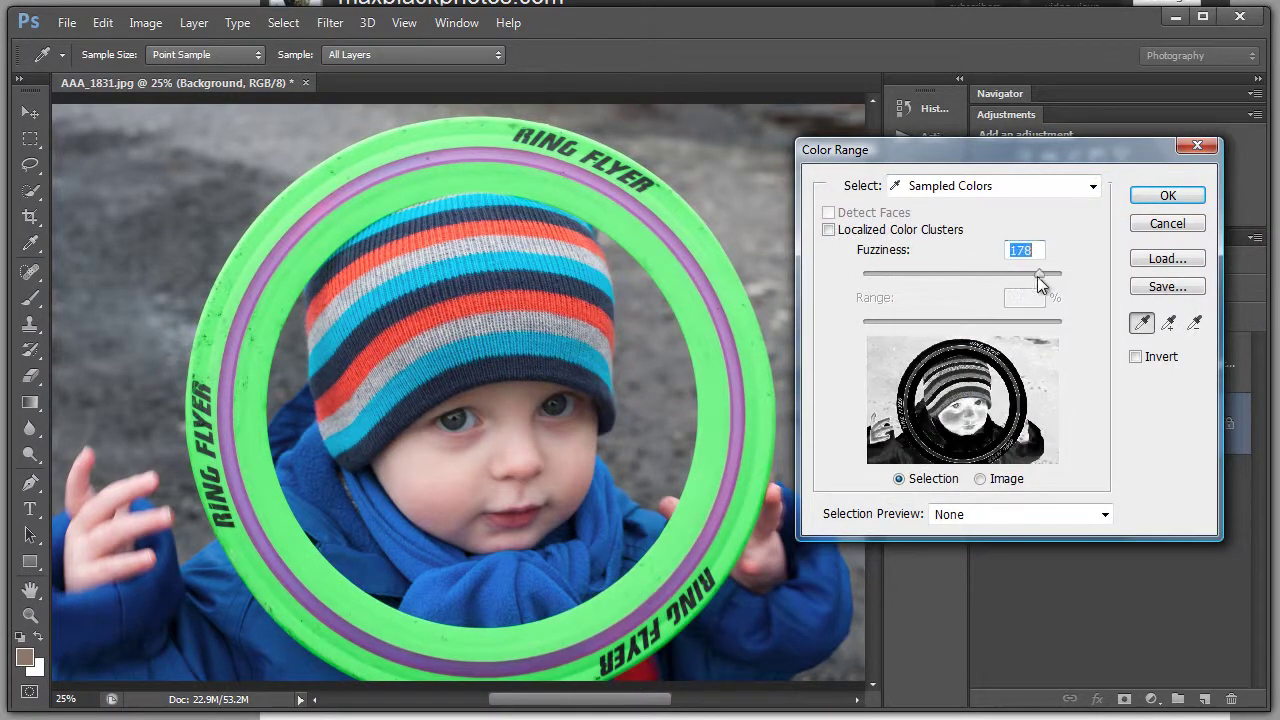
pyautogui.click(568, 446)
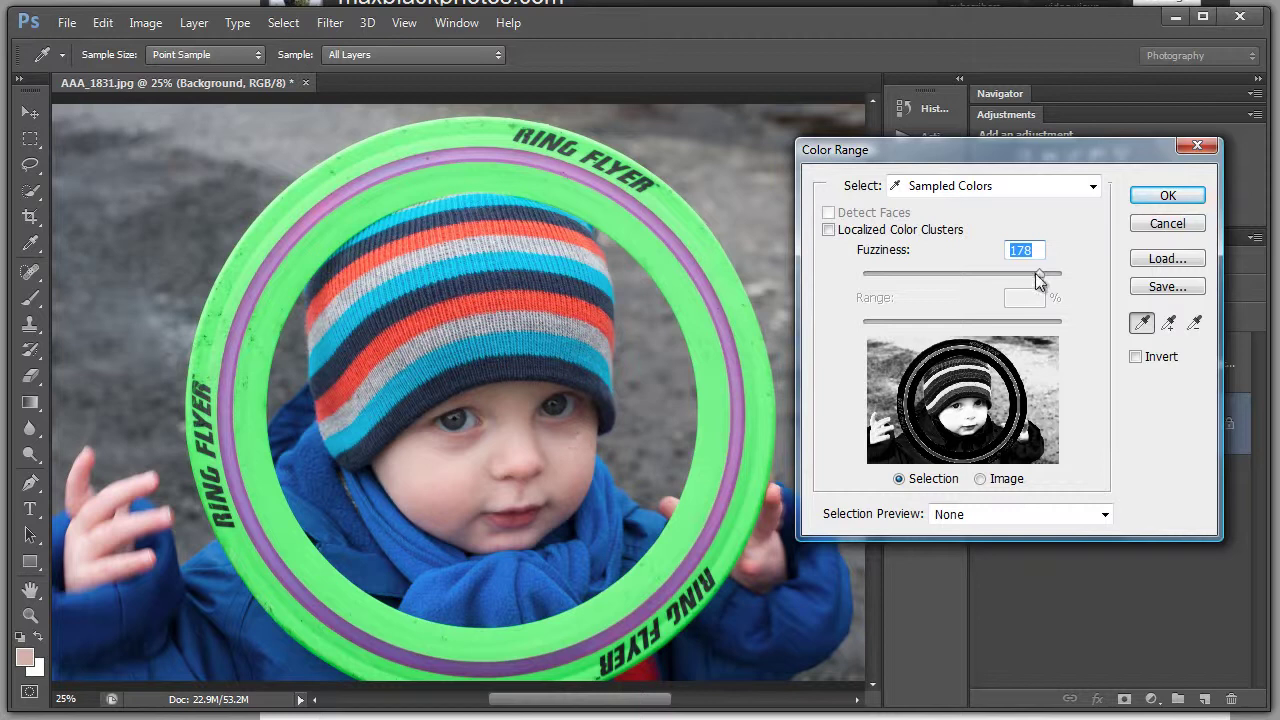
pyautogui.moveTo(1035, 273); pyautogui.dragTo(960, 271)
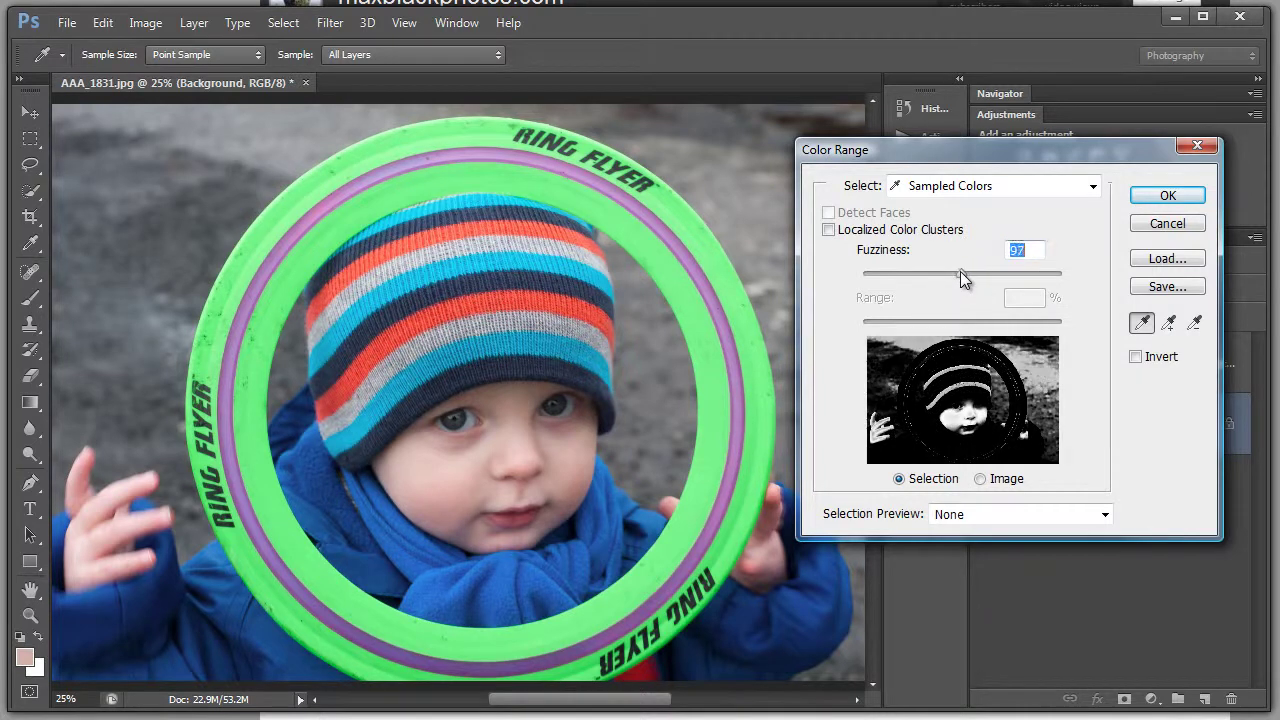
pyautogui.click(1098, 514)
pyautogui.click(1073, 559)
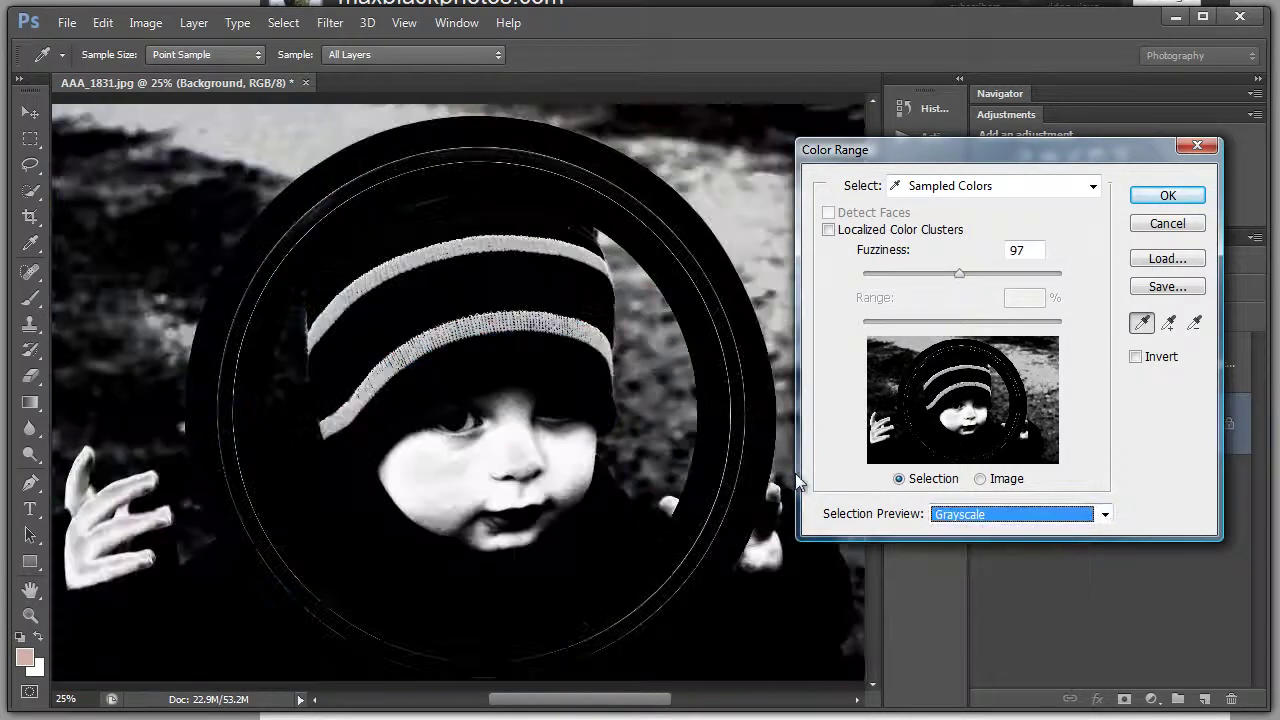
# - Add more face skin-tone samples, lower Fuzziness to 35, and accept the selection
pyautogui.keyDown('shift'); pyautogui.click(490, 406); pyautogui.keyUp('shift')
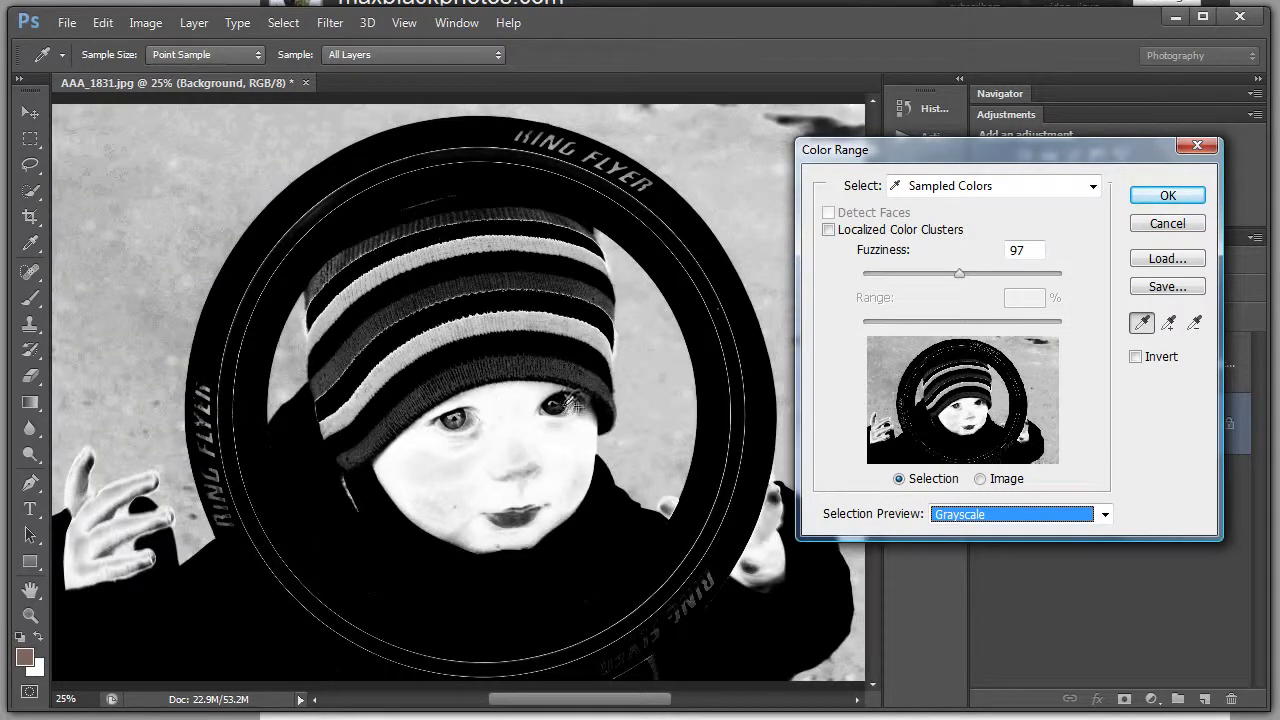
pyautogui.moveTo(961, 276); pyautogui.dragTo(923, 276)
pyautogui.click(452, 464)
pyautogui.click(443, 500)
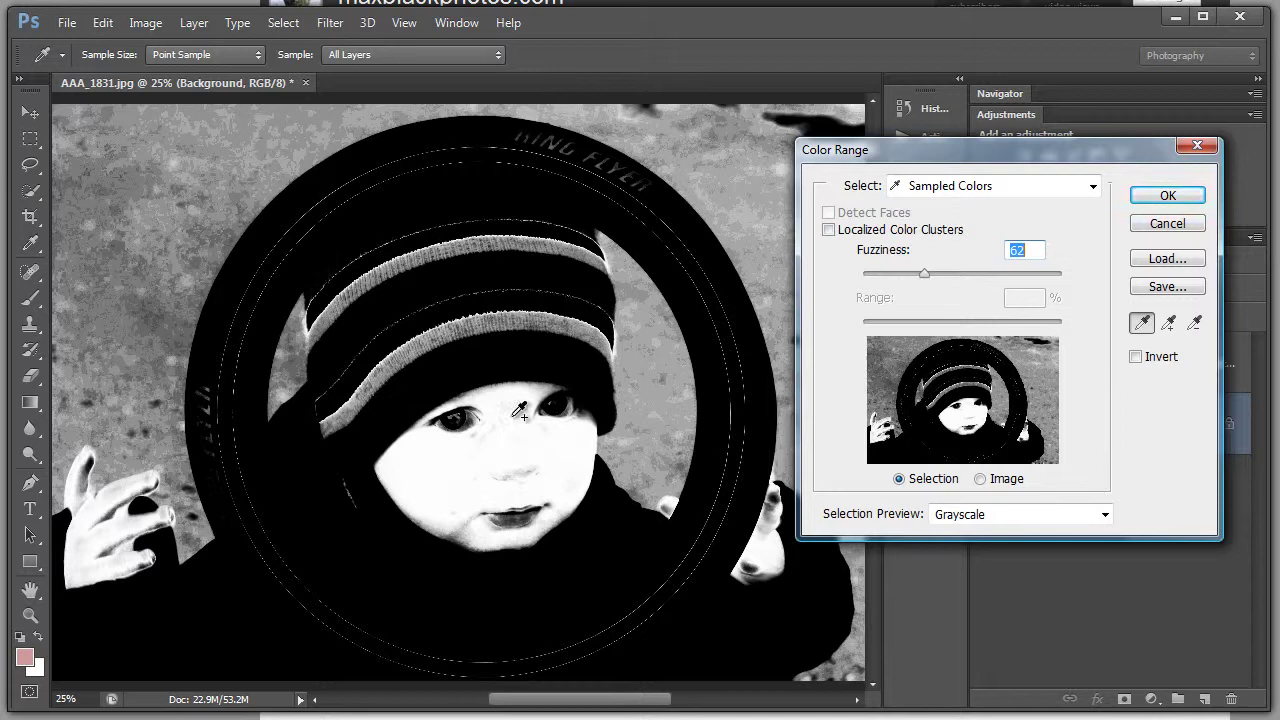
pyautogui.click(490, 436)
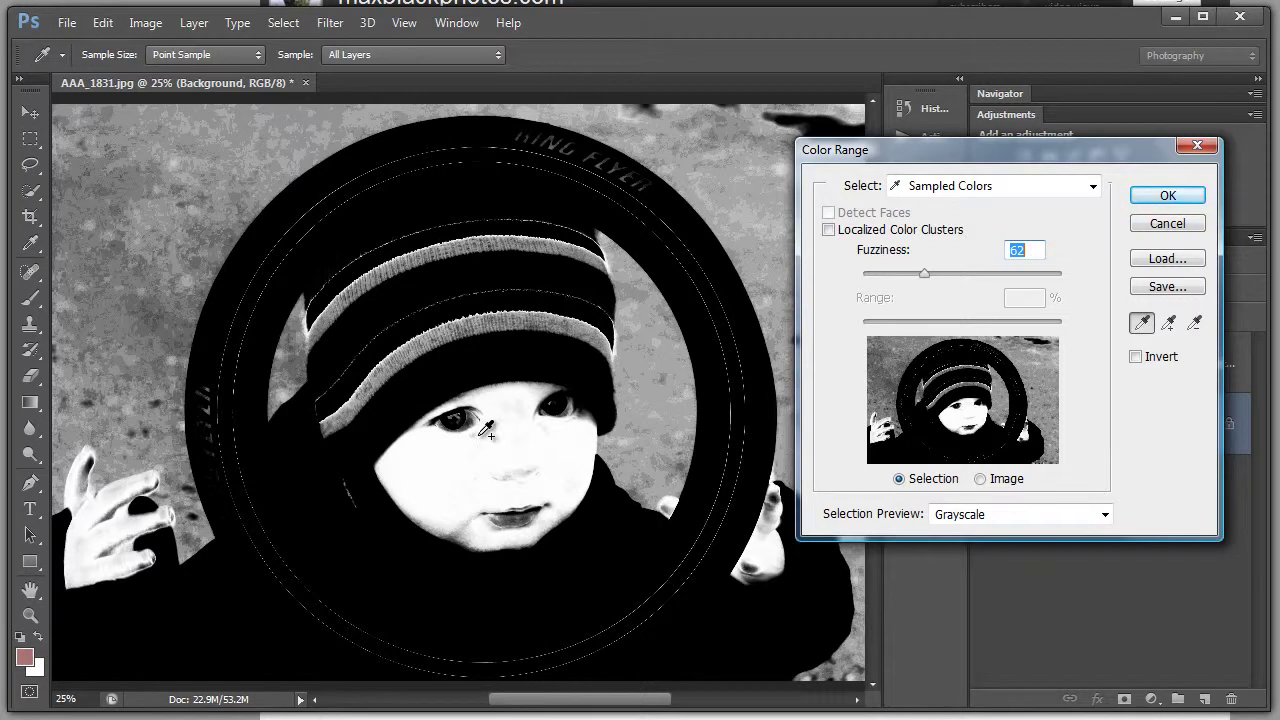
pyautogui.keyDown('shift'); pyautogui.click(510, 512); pyautogui.keyUp('shift')
pyautogui.keyDown('shift'); pyautogui.click(524, 518); pyautogui.keyUp('shift')
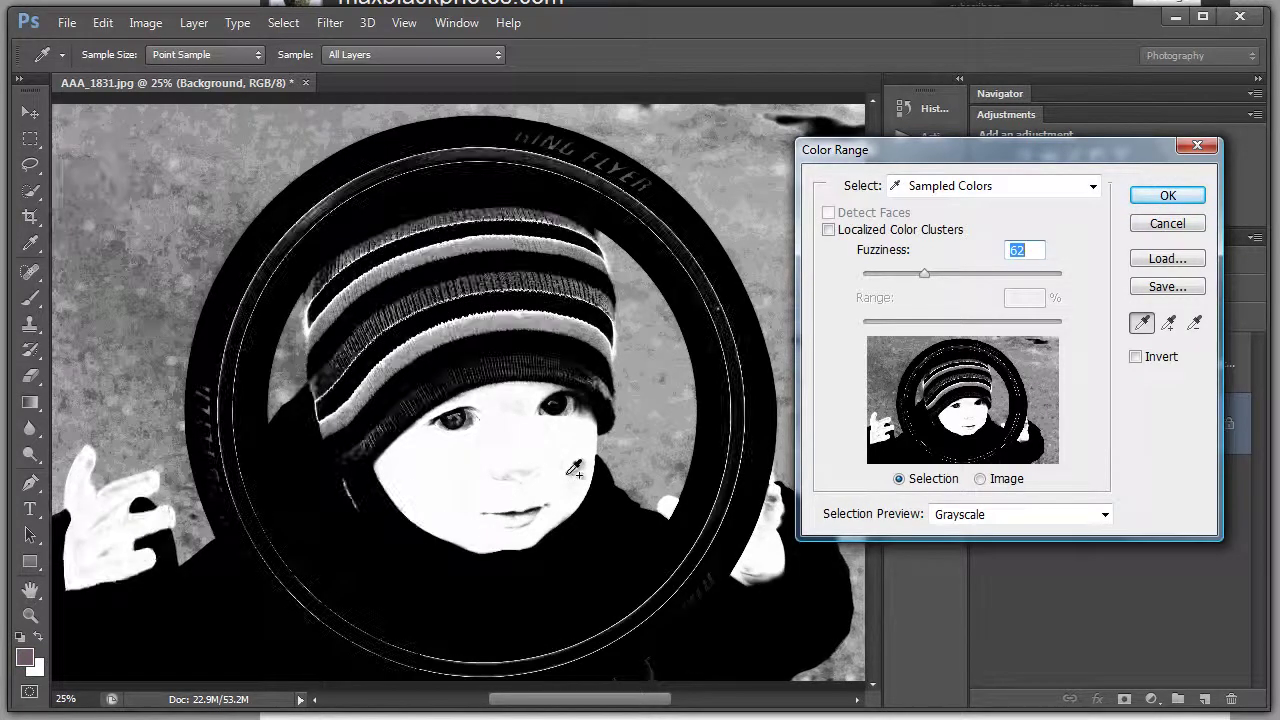
pyautogui.moveTo(924, 273); pyautogui.dragTo(899, 284)
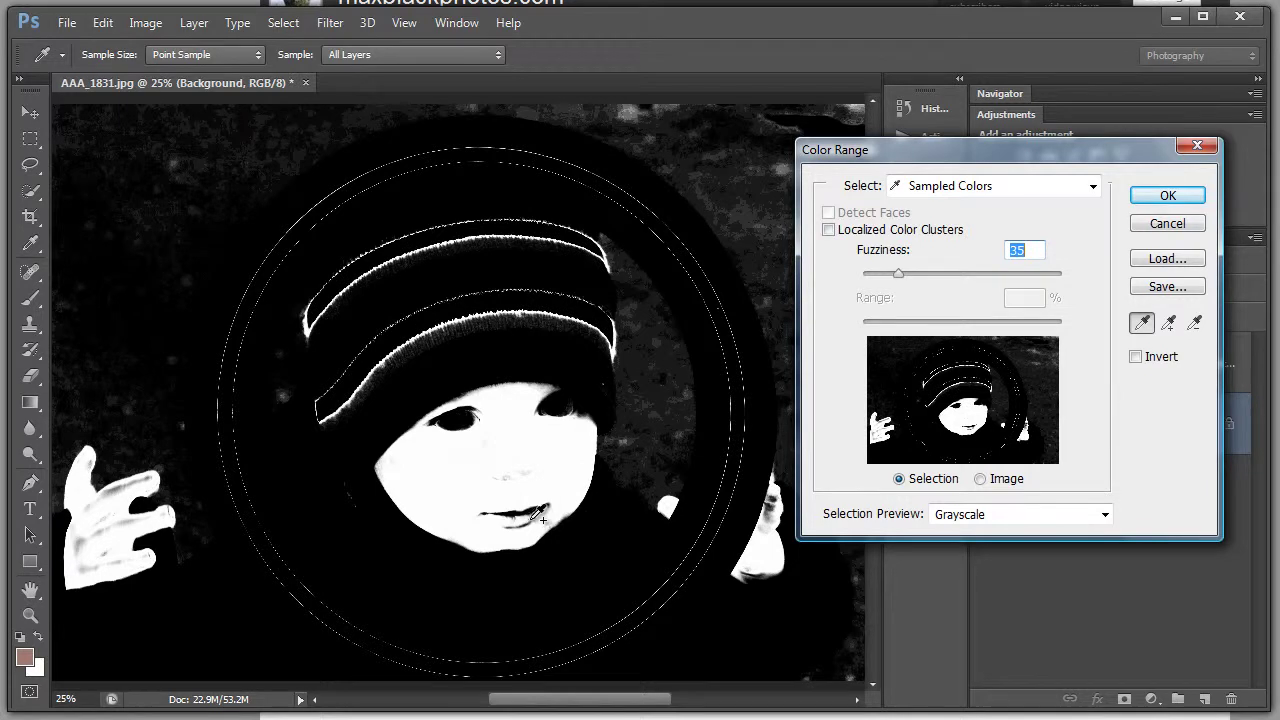
pyautogui.click(1183, 197)
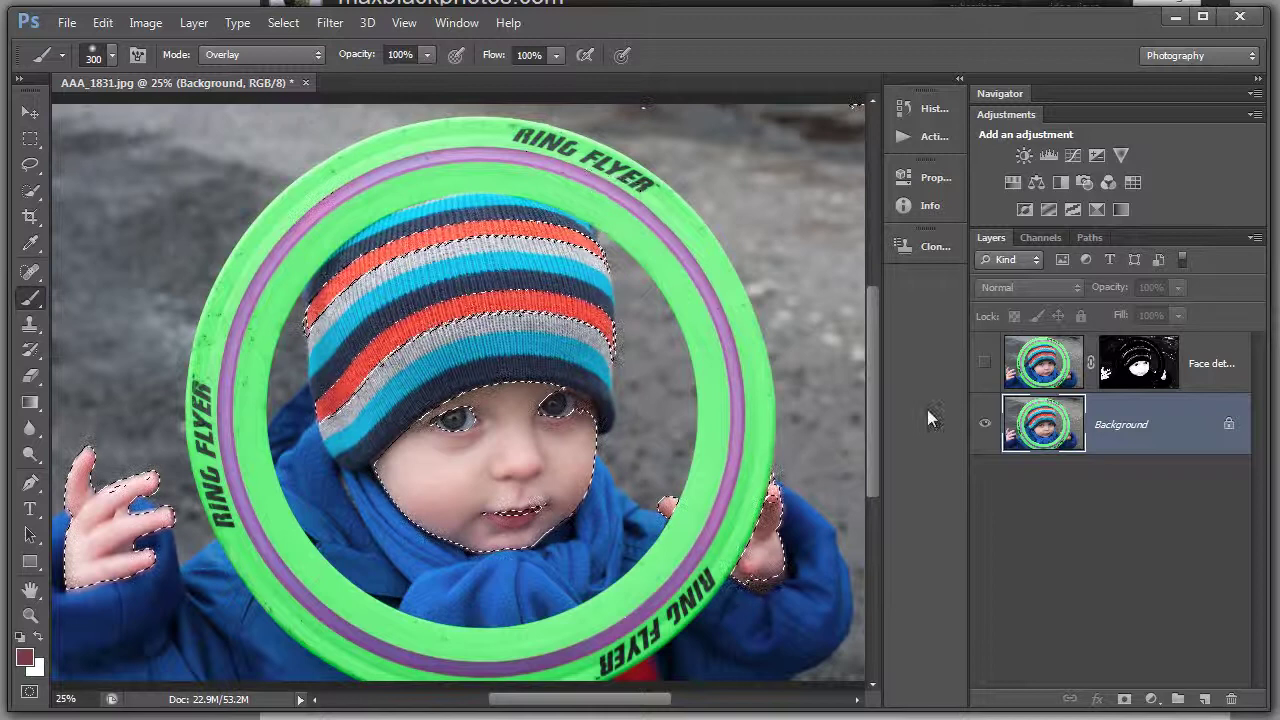
# - Duplicate Background, mask the copy with the sampled selection, and name it 'Sample'
pyautogui.moveTo(1157, 452); pyautogui.dragTo(1207, 700)
pyautogui.click(1121, 700)
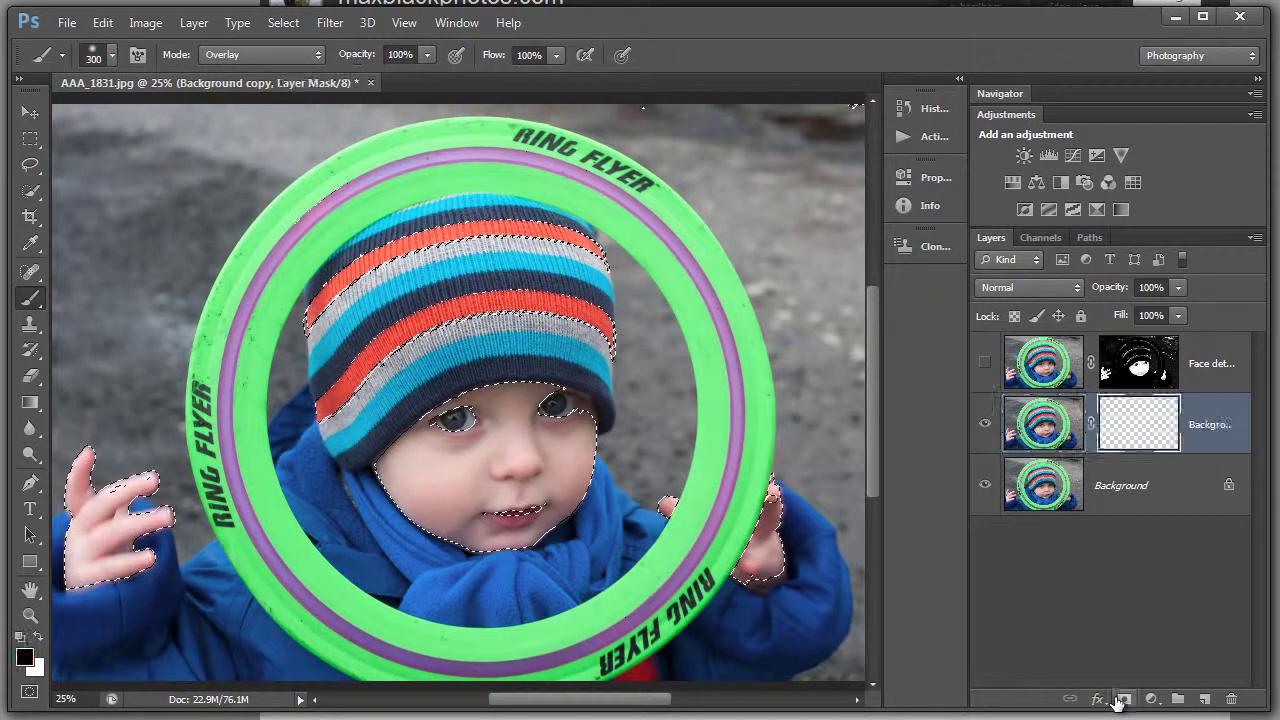
pyautogui.doubleClick(1213, 426)
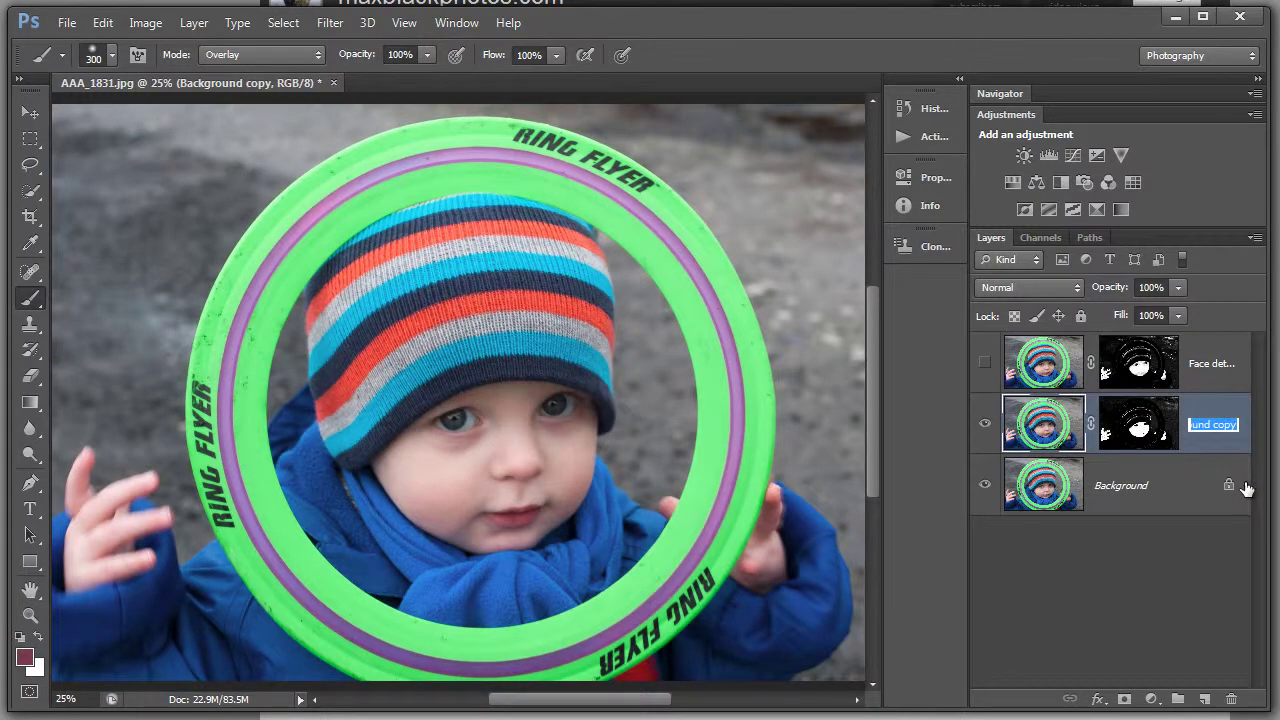
pyautogui.write('Sample')
pyautogui.press('Return')
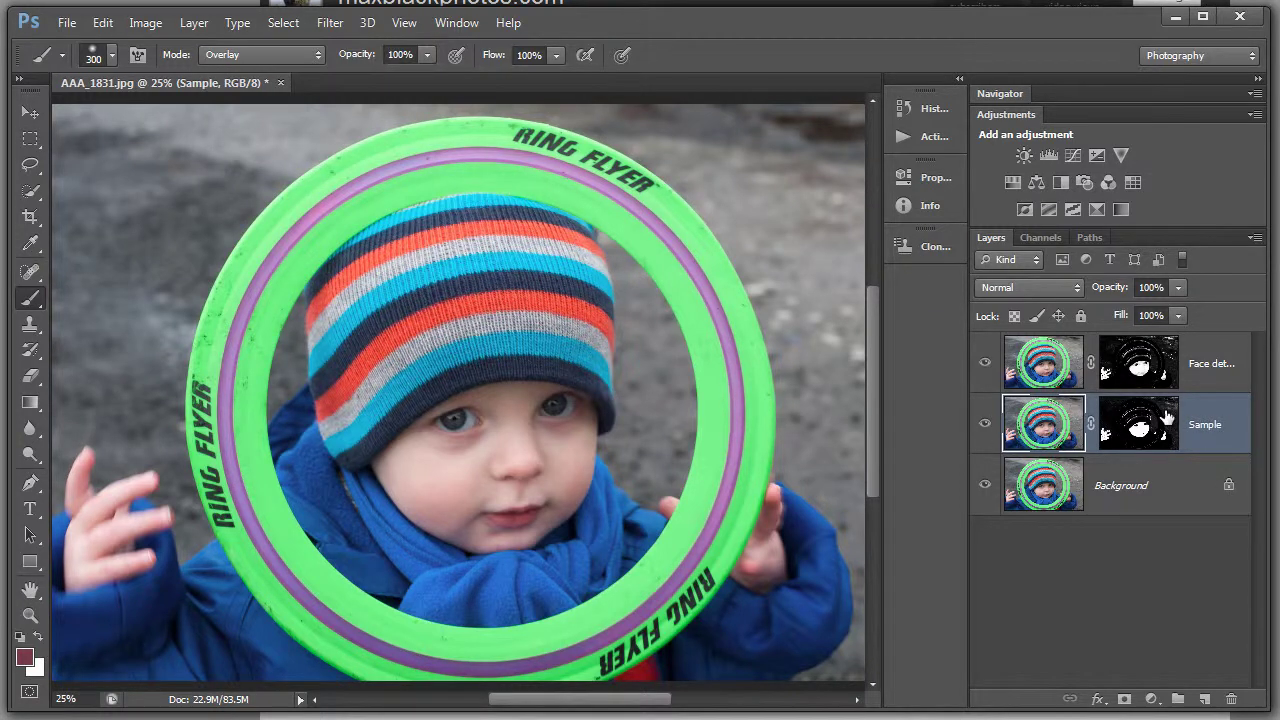
# - Alternate between the Sample and Face detection mask views, ending on the Sample mask
pyautogui.keyDown('alt'); pyautogui.click(1157, 440); pyautogui.keyUp('alt')
pyautogui.click(1140, 369)
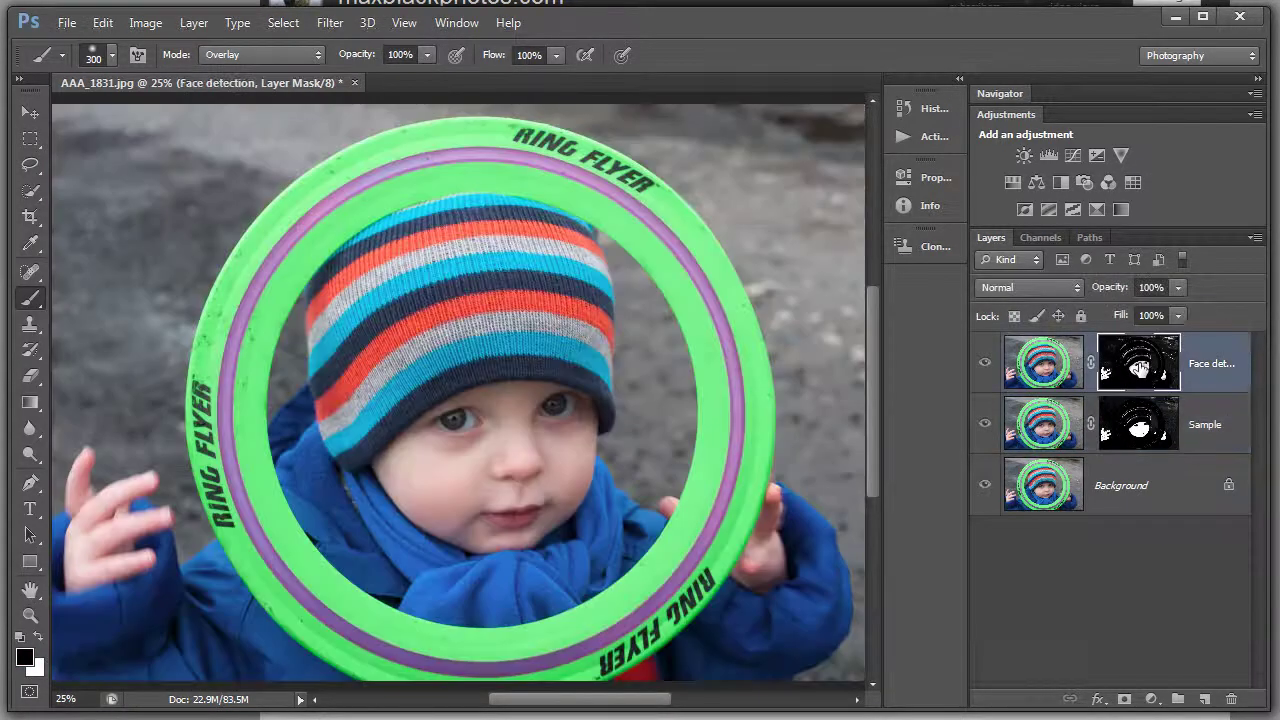
pyautogui.keyDown('alt'); pyautogui.click(1140, 369); pyautogui.keyUp('alt')
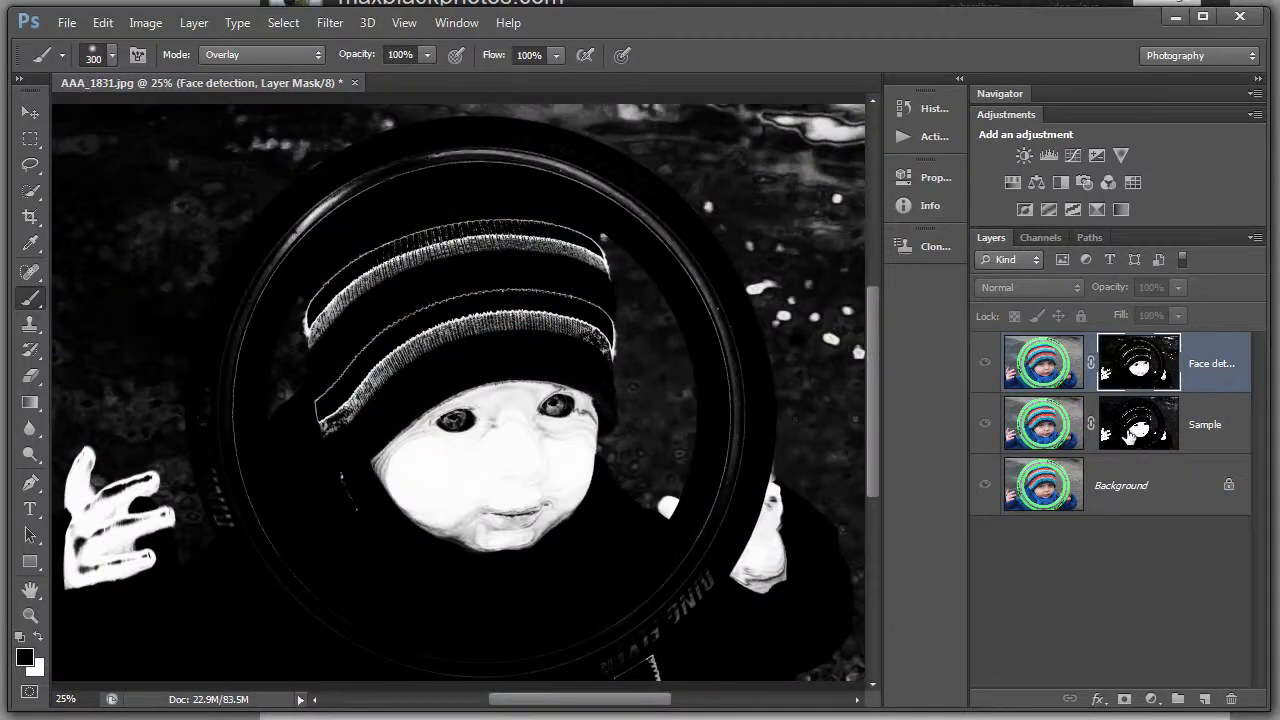
pyautogui.keyDown('alt'); pyautogui.click(1130, 430); pyautogui.keyUp('alt')
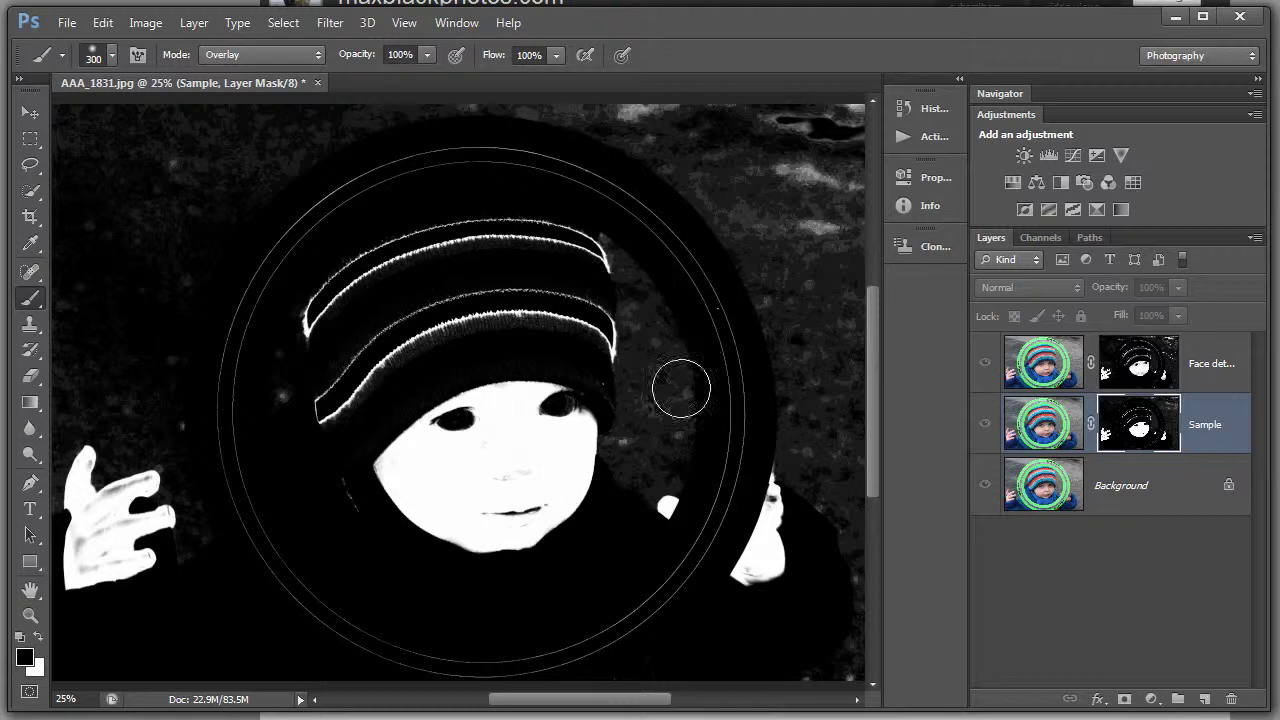
pyautogui.click(1142, 372)
pyautogui.click(1140, 427)
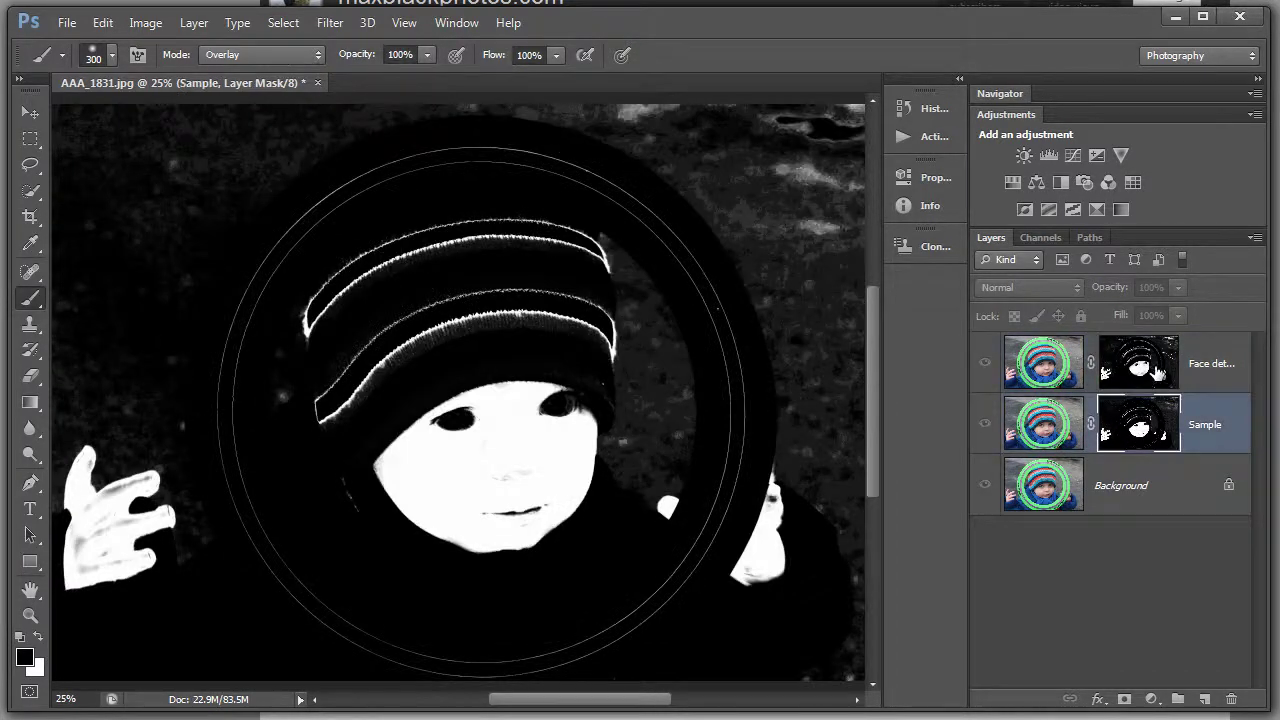
pyautogui.click(1143, 374)
pyautogui.click(1138, 427)
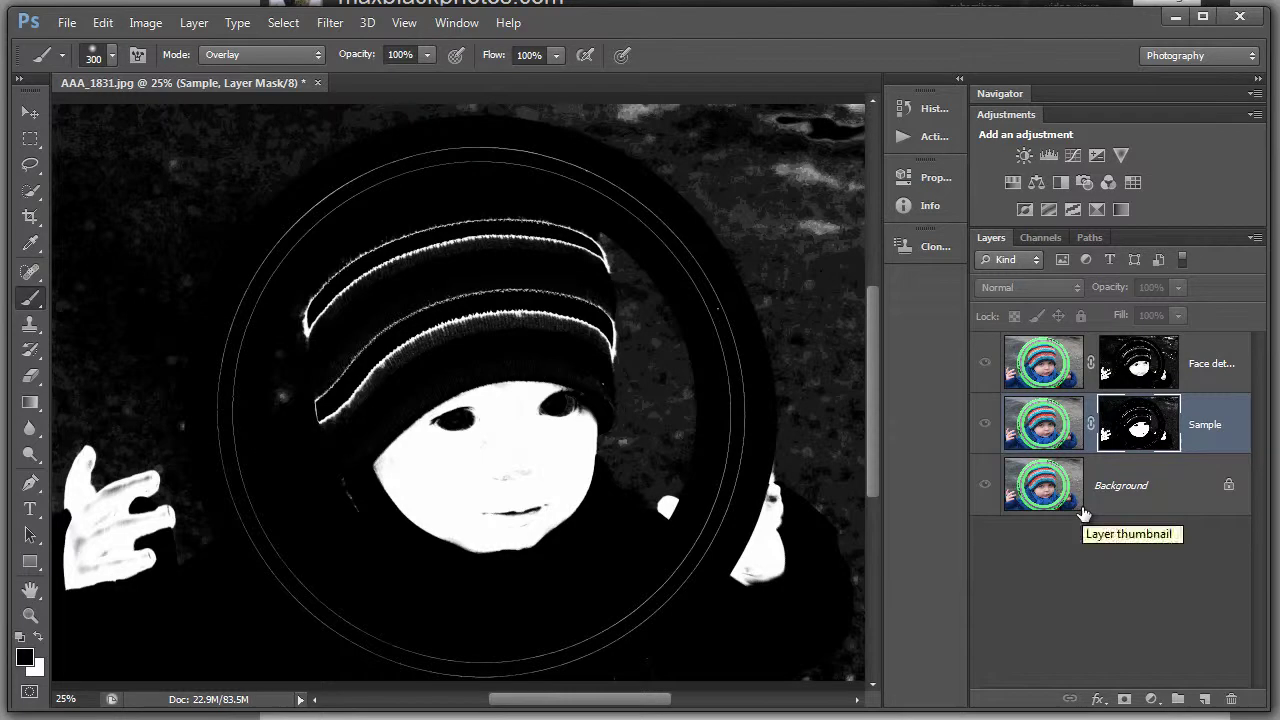
# - Open the Select menu and close it without running a command
pyautogui.click(281, 26)
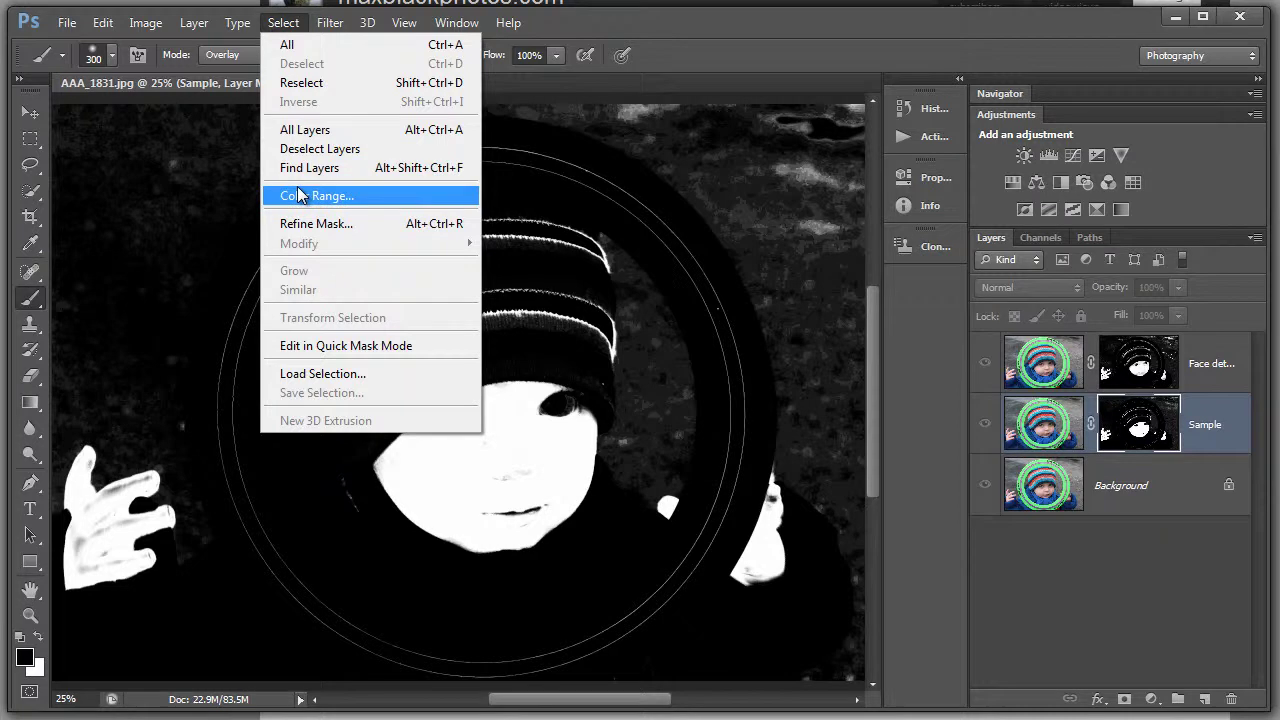
pyautogui.click(551, 79)
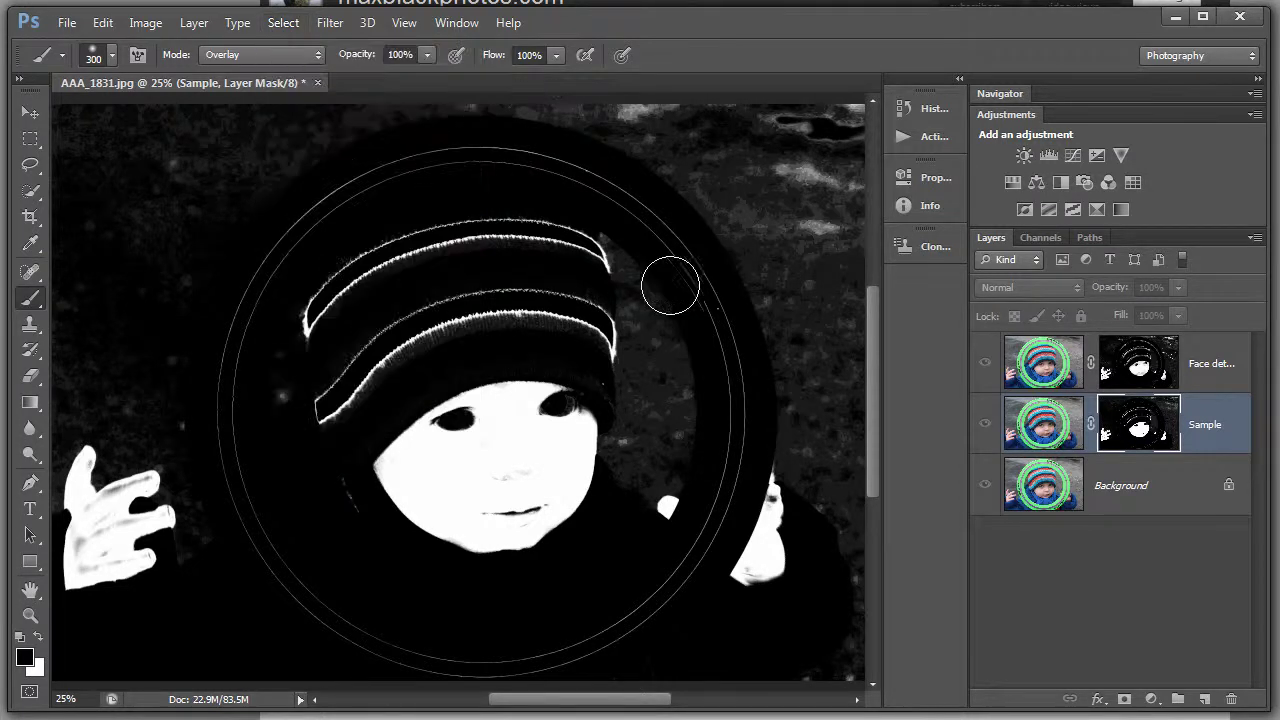
pyautogui.click(686, 514)
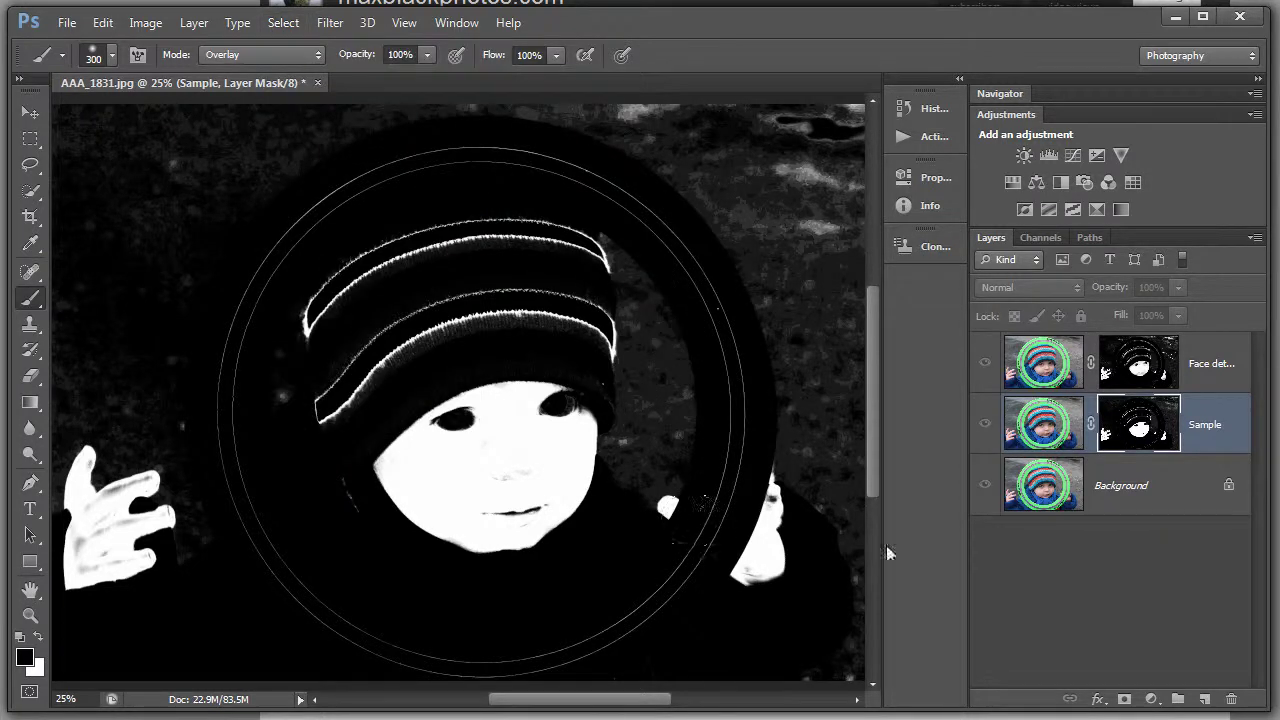